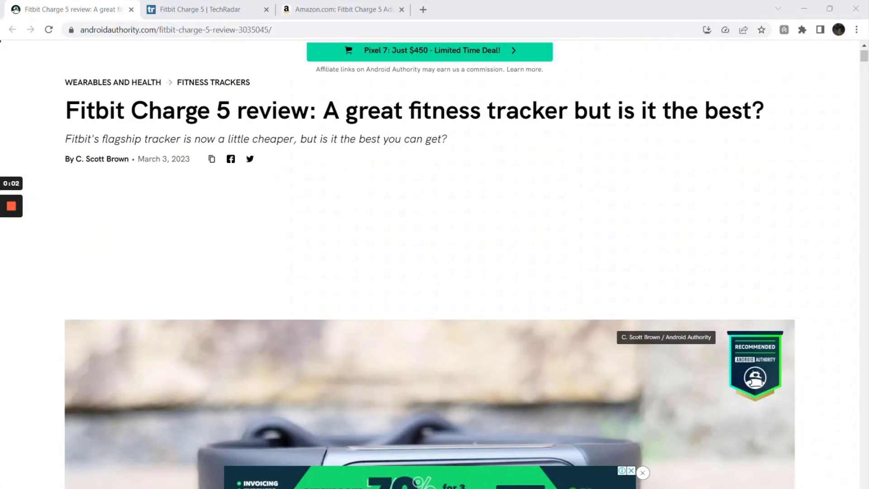
{"action": "scroll", "coordinate": [226, 154], "scroll_direction": "down", "scroll_amount": 3}
{"action": "scroll", "coordinate": [226, 154], "scroll_direction": "down", "scroll_amount": 3}
{"action": "scroll", "coordinate": [226, 155], "scroll_direction": "down", "scroll_amount": 5}
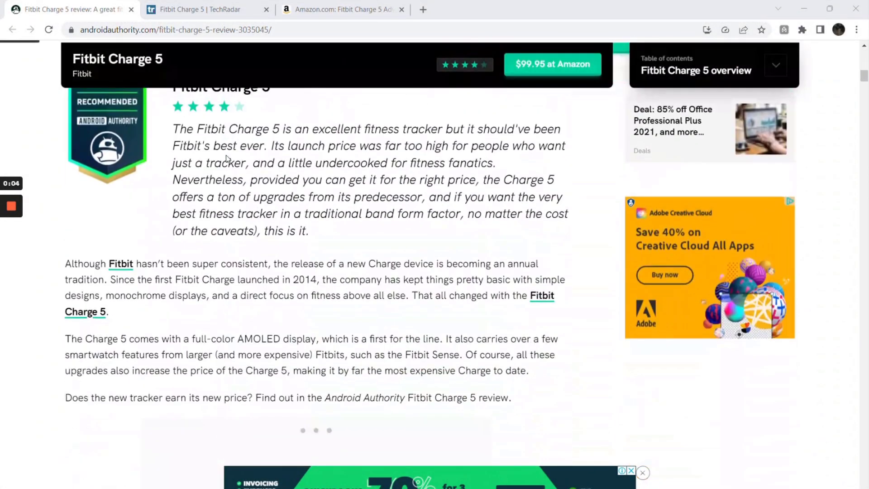
{"action": "scroll", "coordinate": [226, 155], "scroll_direction": "down", "scroll_amount": 4}
{"action": "scroll", "coordinate": [226, 155], "scroll_direction": "down", "scroll_amount": 5}
{"action": "scroll", "coordinate": [226, 155], "scroll_direction": "down", "scroll_amount": 2}
{"action": "scroll", "coordinate": [226, 157], "scroll_direction": "down", "scroll_amount": 4}
{"action": "scroll", "coordinate": [225, 158], "scroll_direction": "down", "scroll_amount": 2}
{"action": "scroll", "coordinate": [226, 158], "scroll_direction": "down", "scroll_amount": 2}
{"action": "scroll", "coordinate": [225, 157], "scroll_direction": "down", "scroll_amount": 3}
{"action": "scroll", "coordinate": [226, 155], "scroll_direction": "down", "scroll_amount": 4}
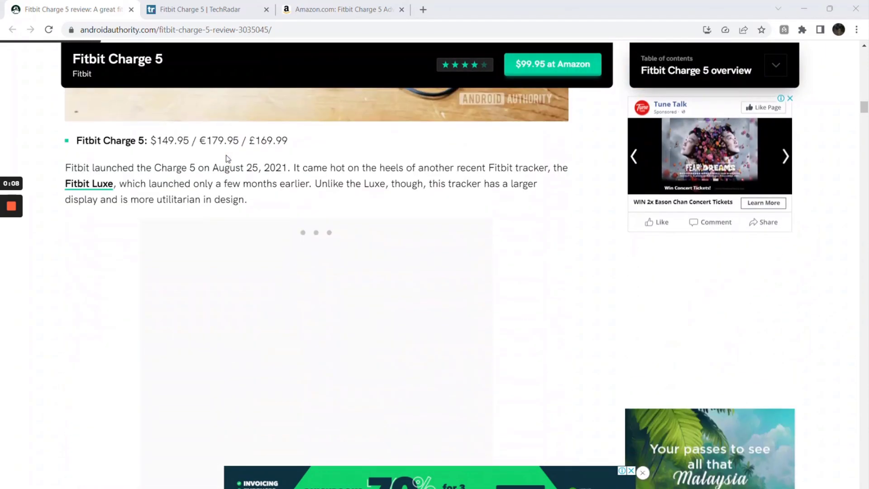
{"action": "scroll", "coordinate": [226, 155], "scroll_direction": "down", "scroll_amount": 4}
{"action": "scroll", "coordinate": [226, 155], "scroll_direction": "down", "scroll_amount": 2}
{"action": "scroll", "coordinate": [226, 155], "scroll_direction": "down", "scroll_amount": 3}
{"action": "scroll", "coordinate": [226, 157], "scroll_direction": "down", "scroll_amount": 4}
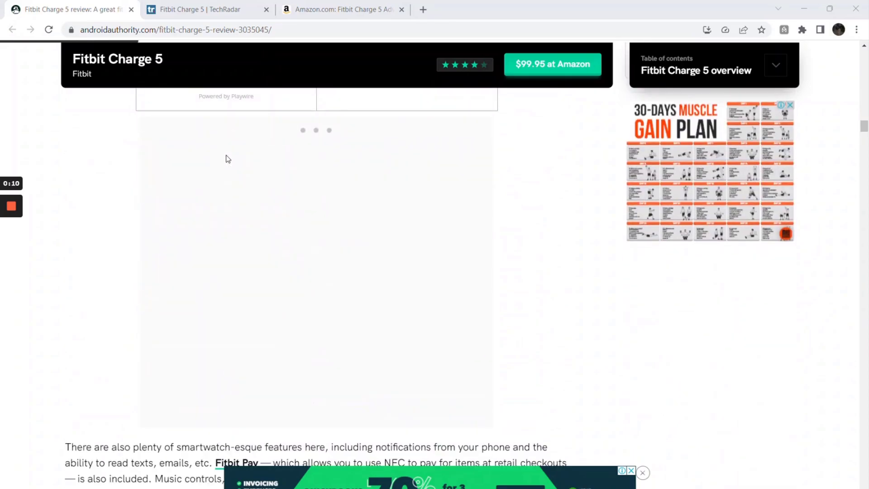
{"action": "scroll", "coordinate": [226, 158], "scroll_direction": "down", "scroll_amount": 2}
{"action": "scroll", "coordinate": [226, 158], "scroll_direction": "down", "scroll_amount": 4}
{"action": "scroll", "coordinate": [226, 157], "scroll_direction": "down", "scroll_amount": 2}
{"action": "scroll", "coordinate": [226, 155], "scroll_direction": "down", "scroll_amount": 4}
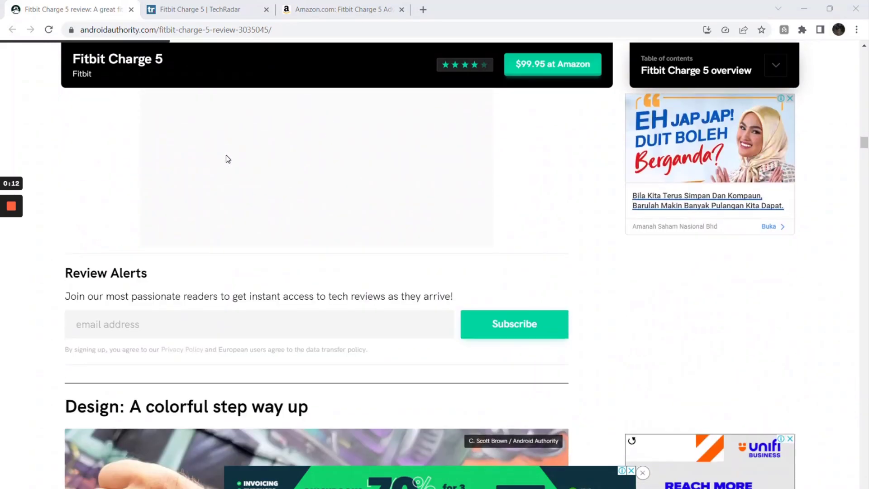
{"action": "scroll", "coordinate": [226, 155], "scroll_direction": "down", "scroll_amount": 4}
{"action": "scroll", "coordinate": [226, 155], "scroll_direction": "down", "scroll_amount": 2}
{"action": "scroll", "coordinate": [226, 154], "scroll_direction": "up", "scroll_amount": 1}
{"action": "scroll", "coordinate": [226, 154], "scroll_direction": "down", "scroll_amount": 2}
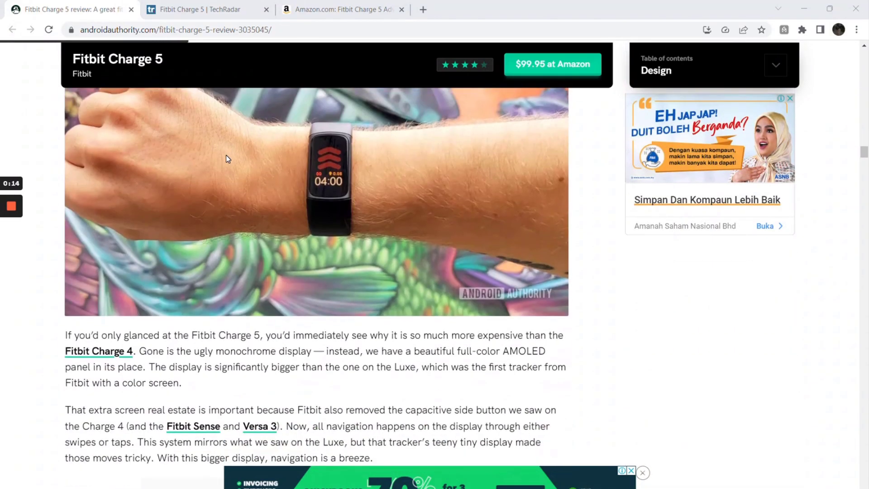
Step: Browse the TechRadar, Android Authority and Amazon Fitbit Charge 5 pages in Chrome
{"action": "left_click", "coordinate": [211, 9]}
{"action": "scroll", "coordinate": [246, 145], "scroll_direction": "up", "scroll_amount": 2}
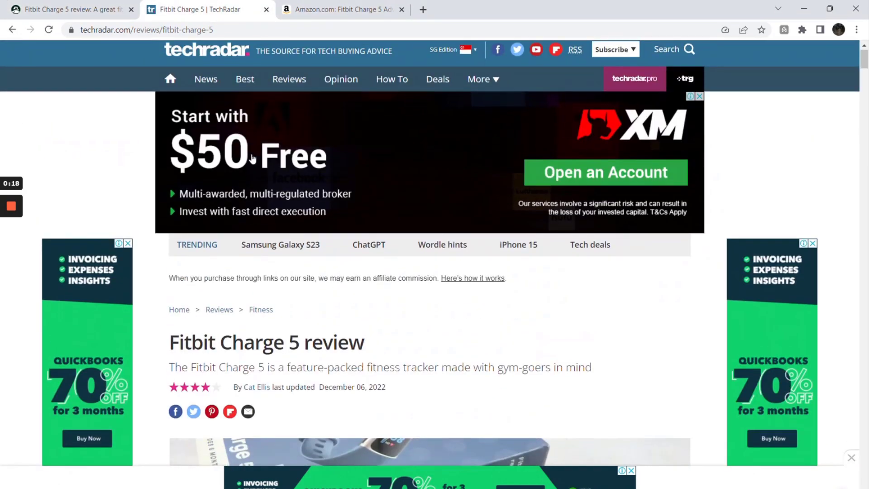
{"action": "scroll", "coordinate": [246, 145], "scroll_direction": "down", "scroll_amount": 3}
{"action": "scroll", "coordinate": [251, 157], "scroll_direction": "down", "scroll_amount": 6}
{"action": "scroll", "coordinate": [252, 158], "scroll_direction": "down", "scroll_amount": 6}
{"action": "scroll", "coordinate": [251, 157], "scroll_direction": "down", "scroll_amount": 5}
{"action": "scroll", "coordinate": [251, 158], "scroll_direction": "down", "scroll_amount": 1}
{"action": "left_click", "coordinate": [316, 10]}
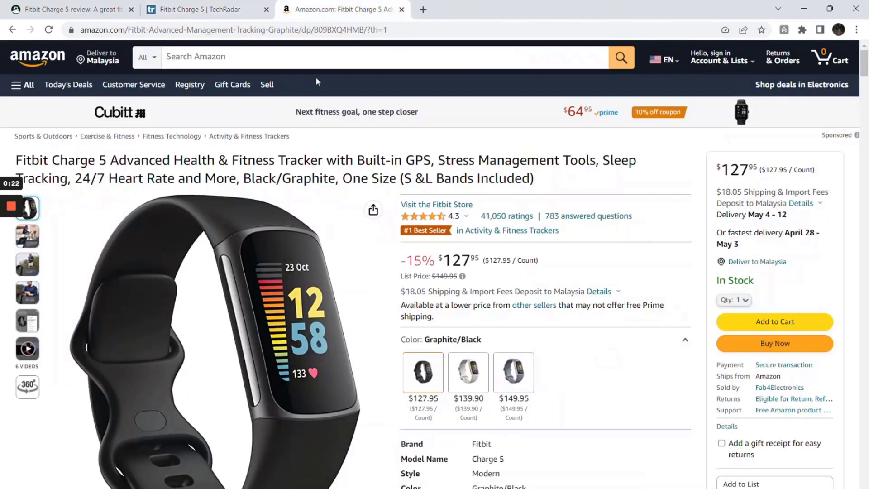
{"action": "scroll", "coordinate": [316, 116], "scroll_direction": "down", "scroll_amount": 3}
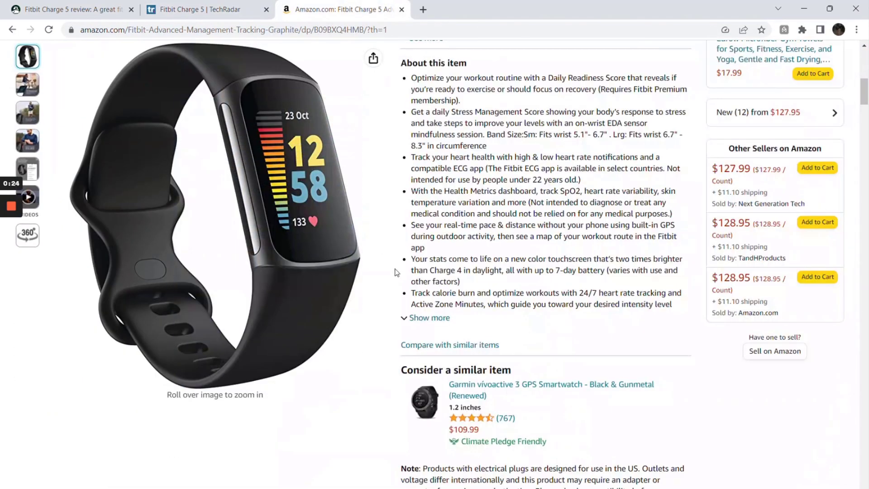
{"action": "scroll", "coordinate": [432, 258], "scroll_direction": "down", "scroll_amount": 1}
{"action": "scroll", "coordinate": [432, 258], "scroll_direction": "down", "scroll_amount": 3}
{"action": "scroll", "coordinate": [432, 258], "scroll_direction": "down", "scroll_amount": 2}
{"action": "scroll", "coordinate": [432, 258], "scroll_direction": "down", "scroll_amount": 1}
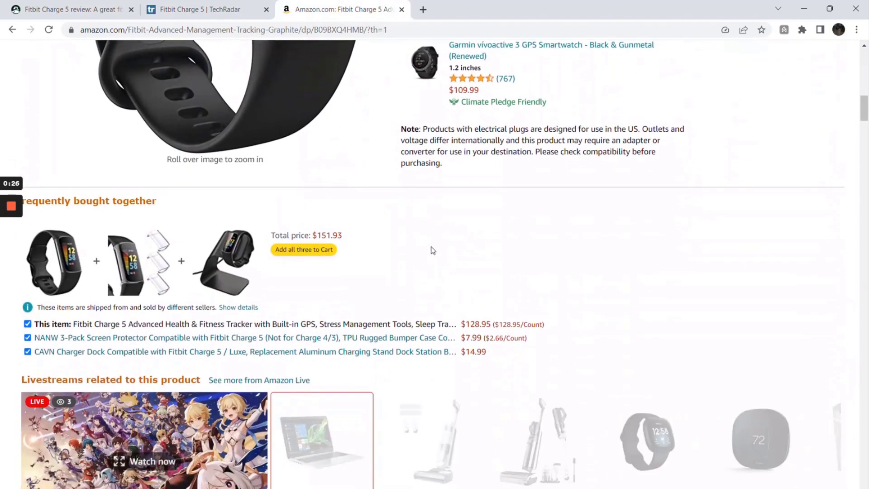
{"action": "scroll", "coordinate": [432, 258], "scroll_direction": "down", "scroll_amount": 2}
{"action": "scroll", "coordinate": [432, 258], "scroll_direction": "down", "scroll_amount": 2}
{"action": "scroll", "coordinate": [431, 250], "scroll_direction": "down", "scroll_amount": 1}
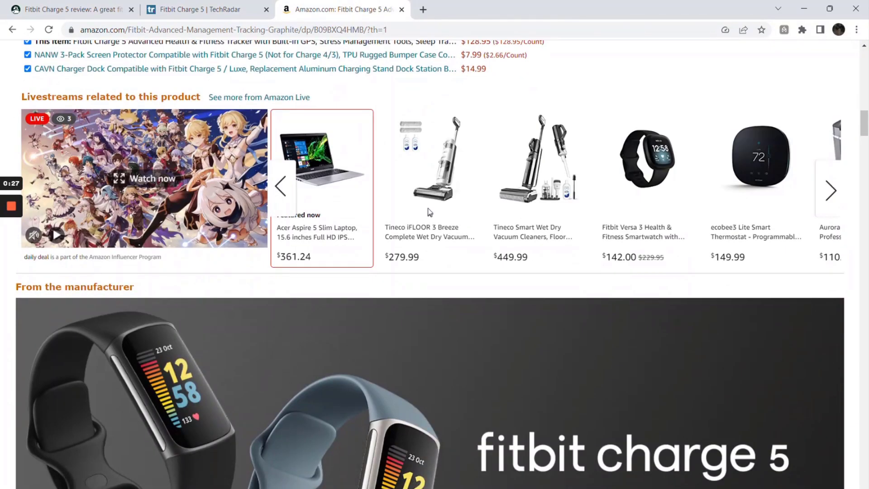
{"action": "left_click", "coordinate": [112, 12]}
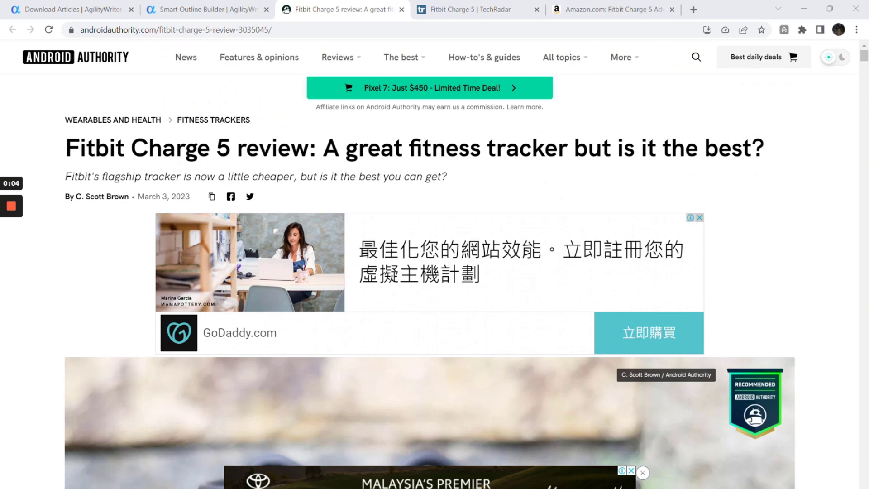
{"action": "left_click", "coordinate": [175, 29]}
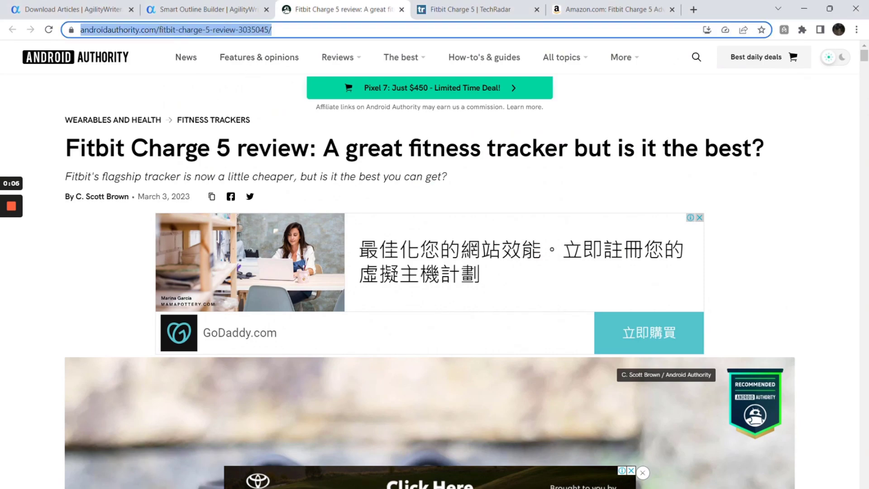
{"action": "left_click_drag", "start_coordinate": [66, 148], "coordinate": [309, 148]}
{"action": "scroll", "coordinate": [756, 187], "scroll_direction": "down", "scroll_amount": 1}
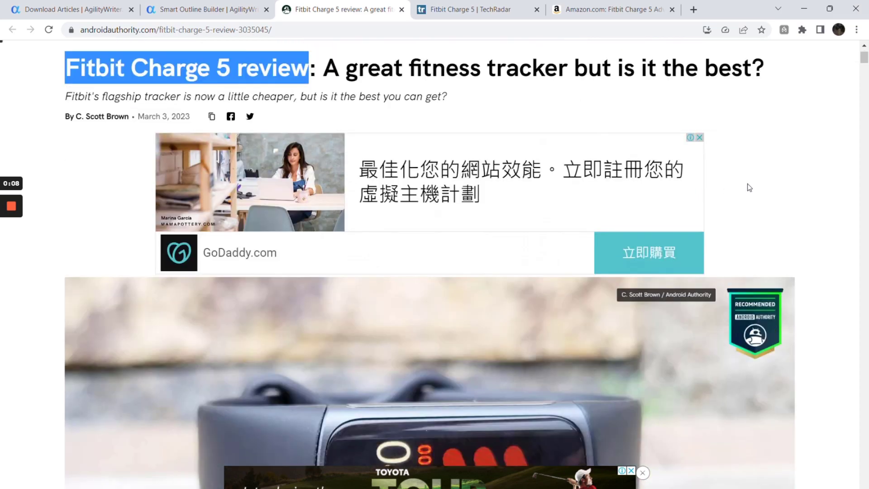
{"action": "scroll", "coordinate": [756, 186], "scroll_direction": "down", "scroll_amount": 8}
{"action": "scroll", "coordinate": [767, 181], "scroll_direction": "down", "scroll_amount": 6}
{"action": "scroll", "coordinate": [767, 181], "scroll_direction": "down", "scroll_amount": 4}
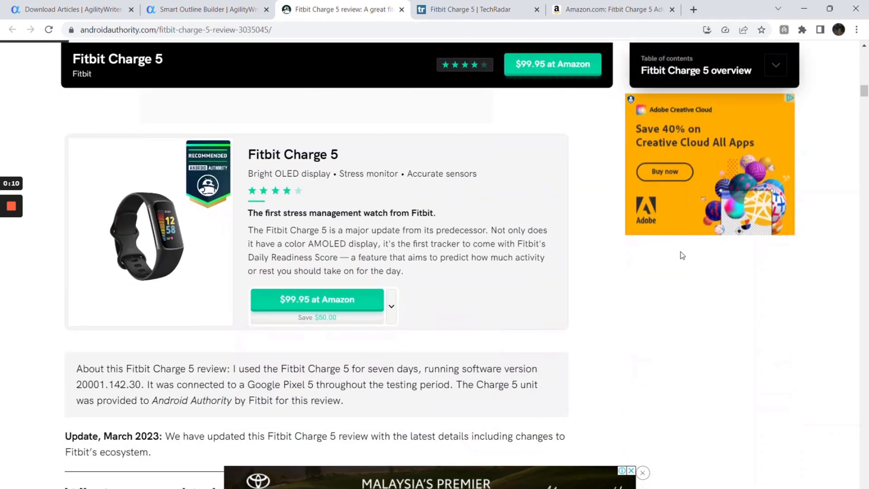
{"action": "scroll", "coordinate": [673, 262], "scroll_direction": "down", "scroll_amount": 6}
{"action": "scroll", "coordinate": [638, 275], "scroll_direction": "down", "scroll_amount": 5}
{"action": "scroll", "coordinate": [632, 289], "scroll_direction": "down", "scroll_amount": 4}
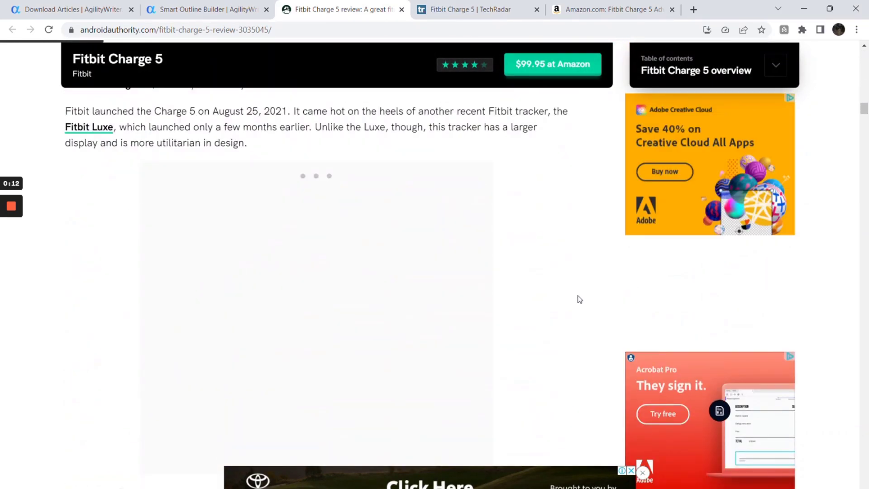
{"action": "scroll", "coordinate": [580, 299], "scroll_direction": "down", "scroll_amount": 6}
{"action": "scroll", "coordinate": [584, 292], "scroll_direction": "down", "scroll_amount": 5}
{"action": "scroll", "coordinate": [584, 292], "scroll_direction": "down", "scroll_amount": 4}
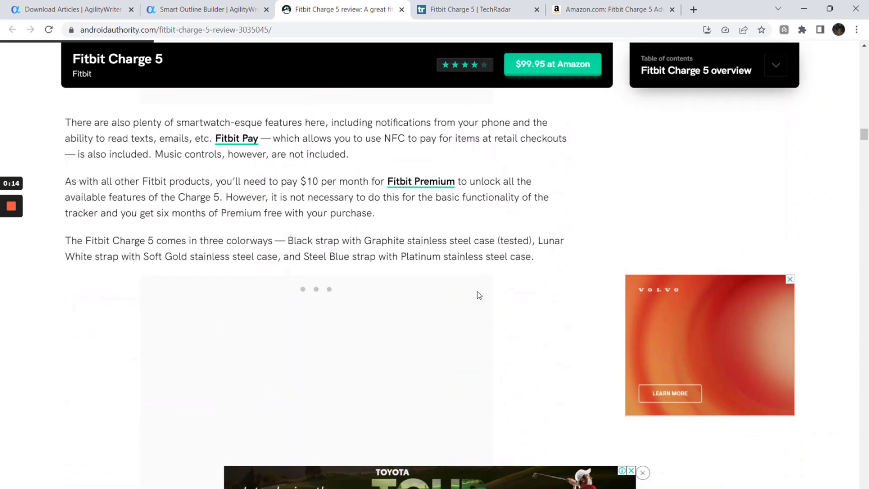
{"action": "left_click", "coordinate": [468, 8]}
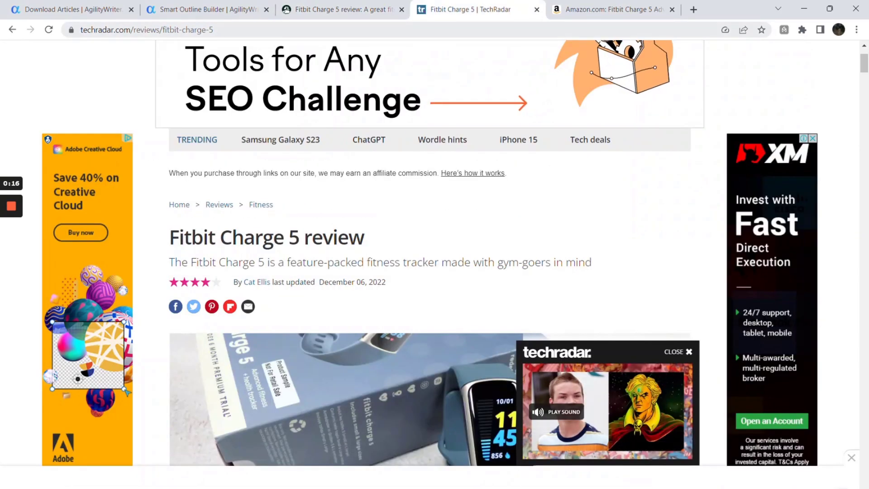
{"action": "scroll", "coordinate": [528, 255], "scroll_direction": "down", "scroll_amount": 5}
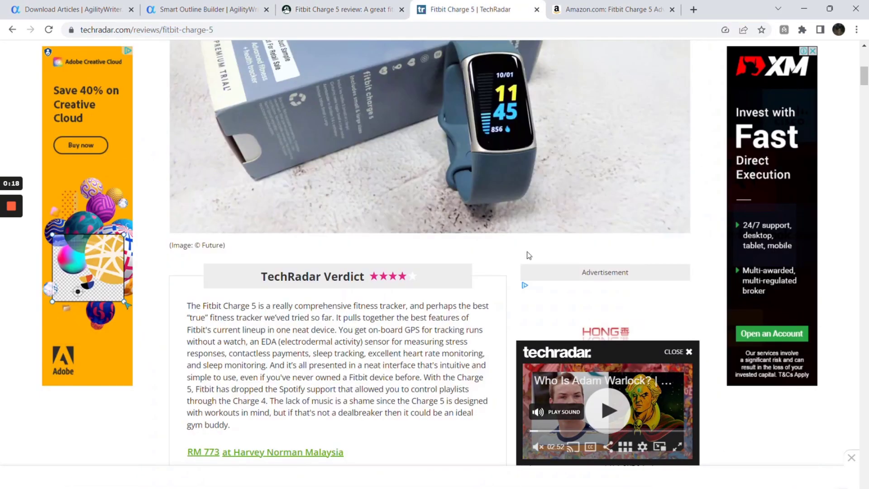
{"action": "scroll", "coordinate": [528, 256], "scroll_direction": "down", "scroll_amount": 3}
{"action": "scroll", "coordinate": [529, 255], "scroll_direction": "down", "scroll_amount": 2}
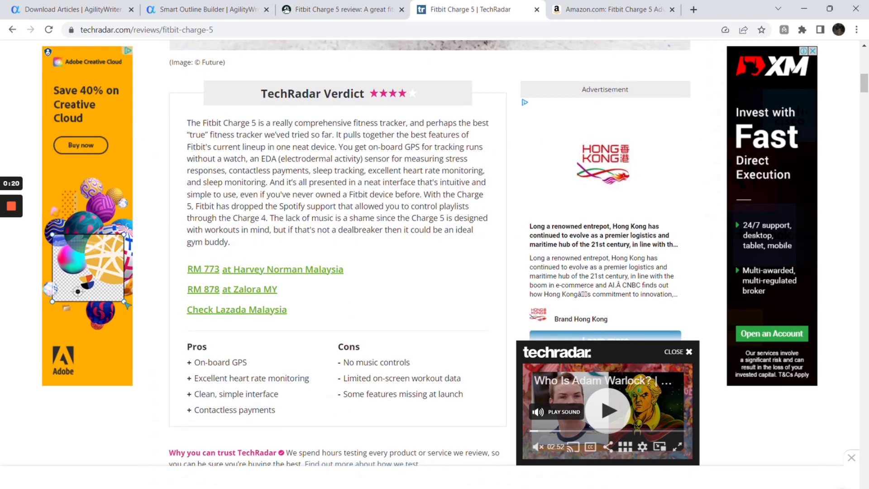
{"action": "scroll", "coordinate": [324, 382], "scroll_direction": "down", "scroll_amount": 4}
{"action": "scroll", "coordinate": [325, 382], "scroll_direction": "down", "scroll_amount": 2}
{"action": "scroll", "coordinate": [245, 279], "scroll_direction": "down", "scroll_amount": 4}
{"action": "scroll", "coordinate": [246, 278], "scroll_direction": "down", "scroll_amount": 5}
{"action": "scroll", "coordinate": [259, 288], "scroll_direction": "down", "scroll_amount": 6}
{"action": "scroll", "coordinate": [265, 289], "scroll_direction": "down", "scroll_amount": 5}
{"action": "scroll", "coordinate": [267, 289], "scroll_direction": "down", "scroll_amount": 2}
{"action": "scroll", "coordinate": [268, 289], "scroll_direction": "down", "scroll_amount": 5}
{"action": "scroll", "coordinate": [267, 290], "scroll_direction": "down", "scroll_amount": 2}
{"action": "scroll", "coordinate": [267, 289], "scroll_direction": "up", "scroll_amount": 1}
{"action": "scroll", "coordinate": [267, 290], "scroll_direction": "down", "scroll_amount": 8}
{"action": "scroll", "coordinate": [268, 290], "scroll_direction": "down", "scroll_amount": 5}
{"action": "scroll", "coordinate": [267, 289], "scroll_direction": "down", "scroll_amount": 5}
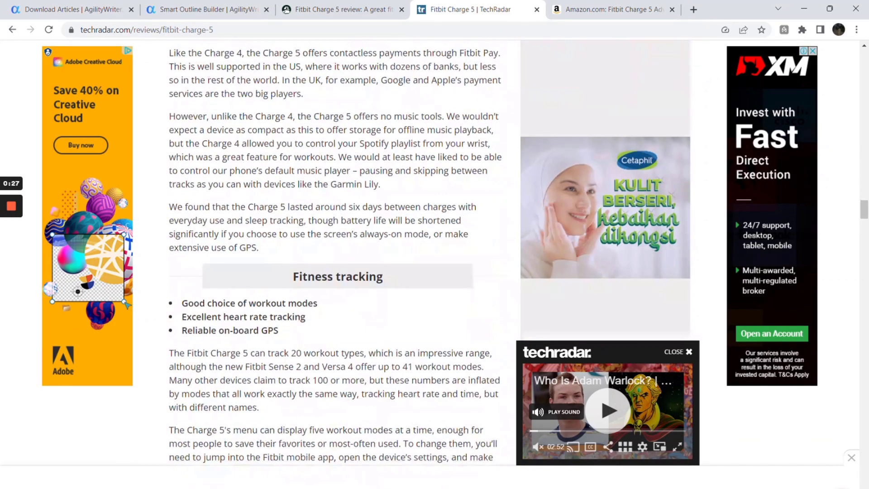
{"action": "left_click", "coordinate": [597, 8]}
{"action": "scroll", "coordinate": [476, 227], "scroll_direction": "down", "scroll_amount": 5}
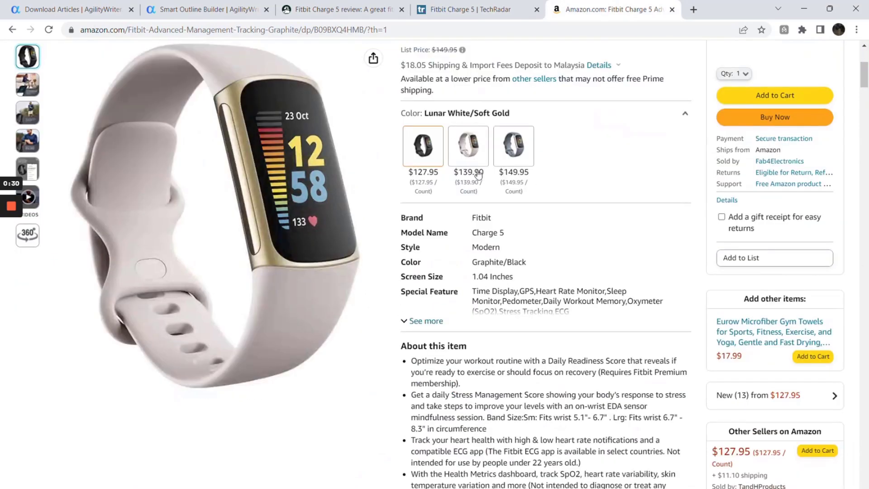
{"action": "scroll", "coordinate": [476, 227], "scroll_direction": "down", "scroll_amount": 3}
{"action": "left_click_drag", "start_coordinate": [411, 177], "coordinate": [530, 231]}
{"action": "left_click", "coordinate": [530, 308]}
{"action": "scroll", "coordinate": [553, 344], "scroll_direction": "down", "scroll_amount": 6}
{"action": "scroll", "coordinate": [540, 320], "scroll_direction": "down", "scroll_amount": 3}
{"action": "scroll", "coordinate": [540, 319], "scroll_direction": "up", "scroll_amount": 8}
{"action": "scroll", "coordinate": [544, 203], "scroll_direction": "up", "scroll_amount": 4}
Step: Enable Inc. AI Outline and choose Add Your URLs as the heading source
{"action": "left_click", "coordinate": [203, 8]}
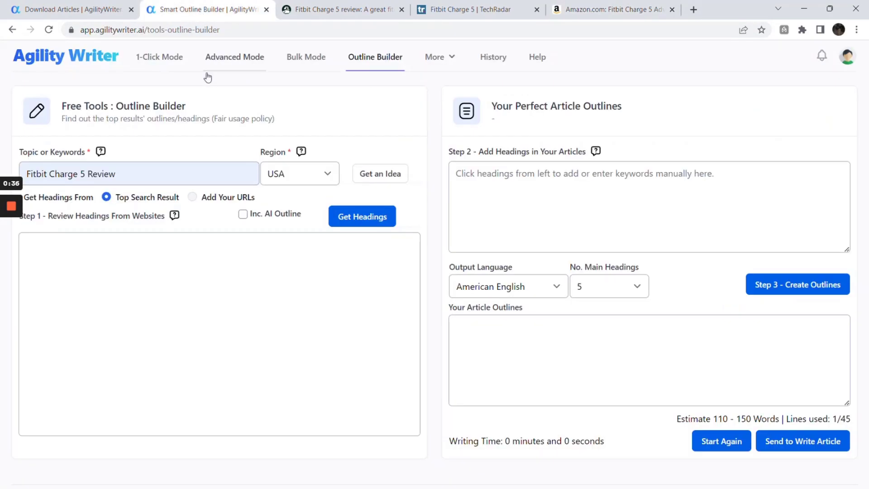
{"action": "left_click", "coordinate": [136, 174]}
{"action": "left_click", "coordinate": [115, 204]}
{"action": "left_click", "coordinate": [192, 197]}
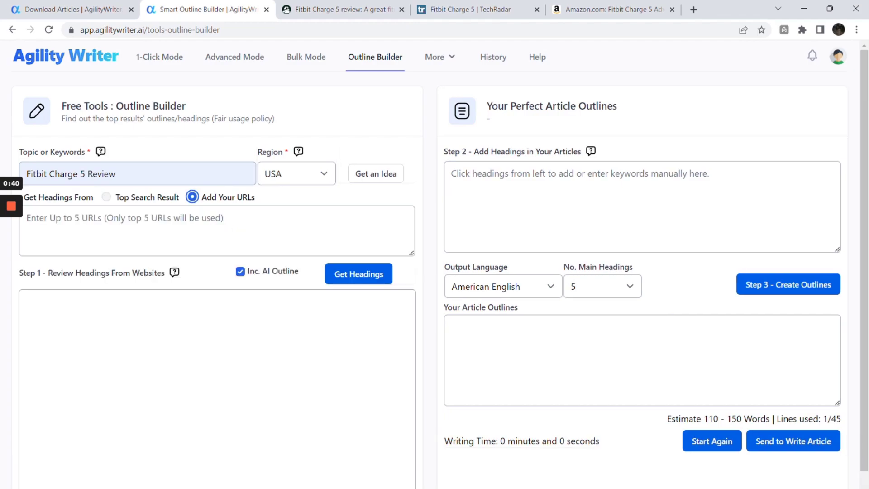
Step: Copy the Android Authority review address into the URL list
{"action": "left_click", "coordinate": [343, 8]}
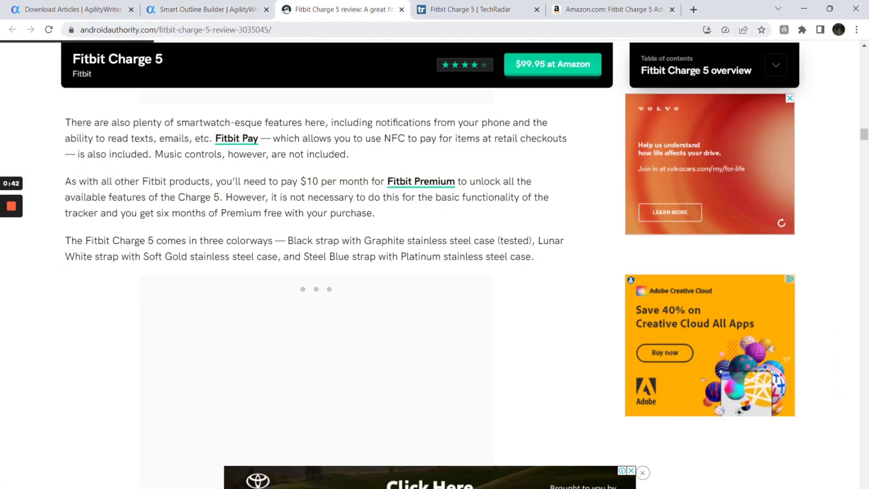
{"action": "left_click", "coordinate": [175, 29]}
{"action": "key", "text": "ctrl+c"}
{"action": "left_click", "coordinate": [204, 8]}
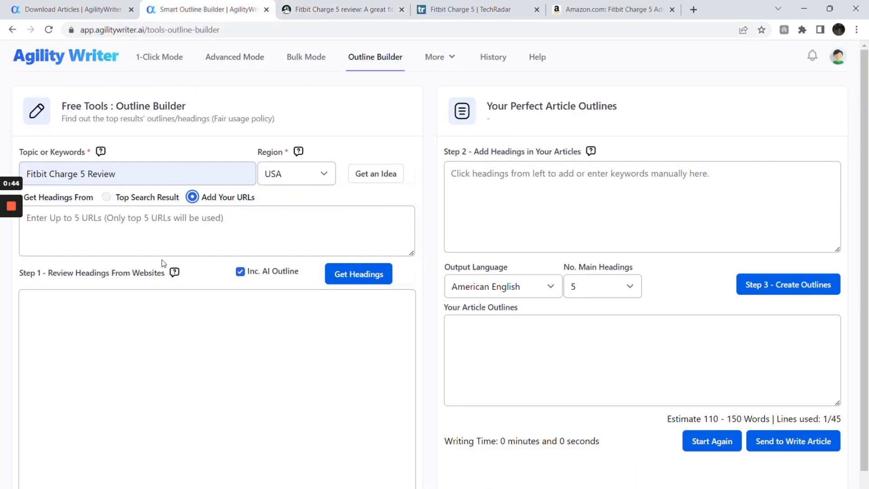
{"action": "left_click", "coordinate": [161, 224]}
{"action": "key", "text": "ctrl+v"}
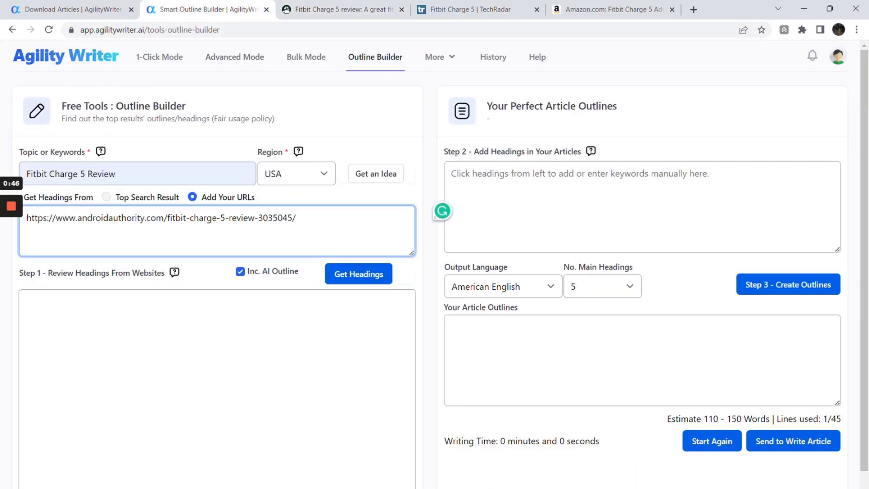
Step: Add the TechRadar review address as the second URL line
{"action": "left_click", "coordinate": [343, 8]}
{"action": "left_click", "coordinate": [197, 29]}
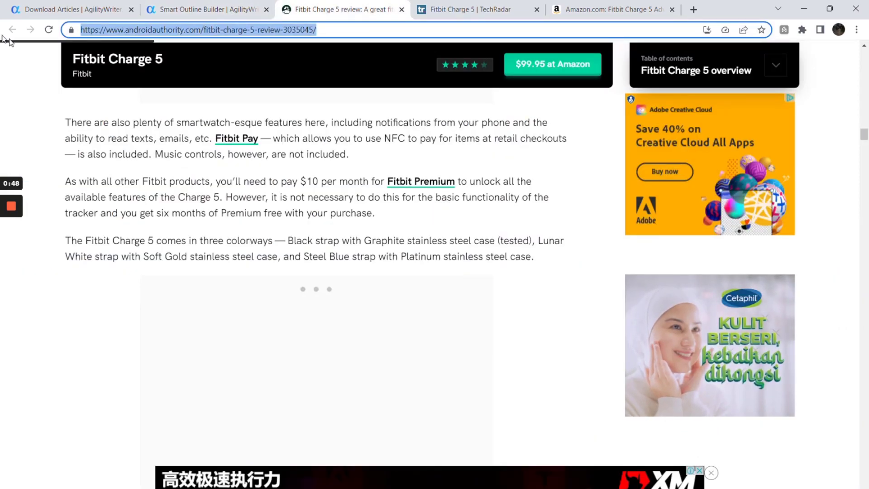
{"action": "left_click", "coordinate": [204, 9]}
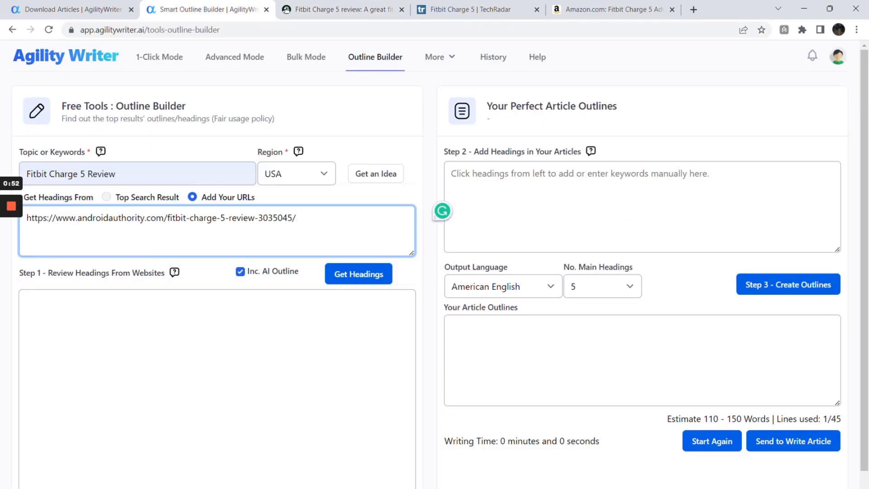
{"action": "key", "text": "Return"}
{"action": "key", "text": "ctrl+v"}
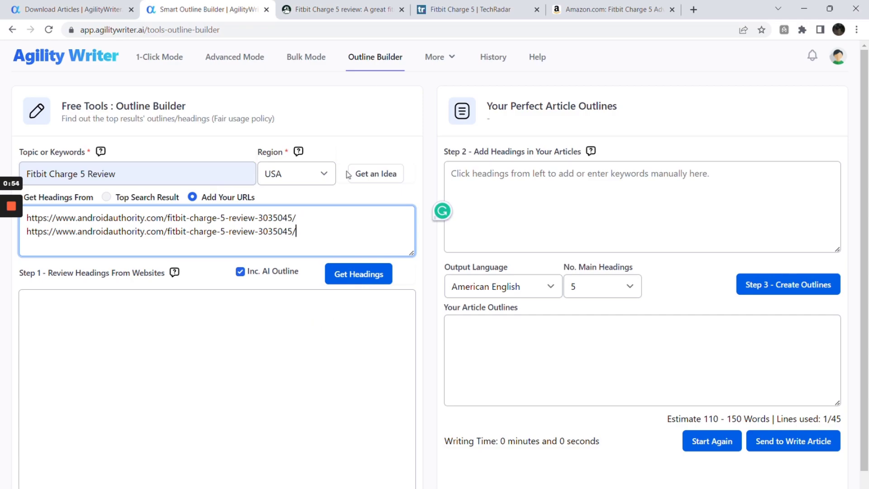
{"action": "left_click", "coordinate": [469, 9]}
{"action": "left_click", "coordinate": [146, 29]}
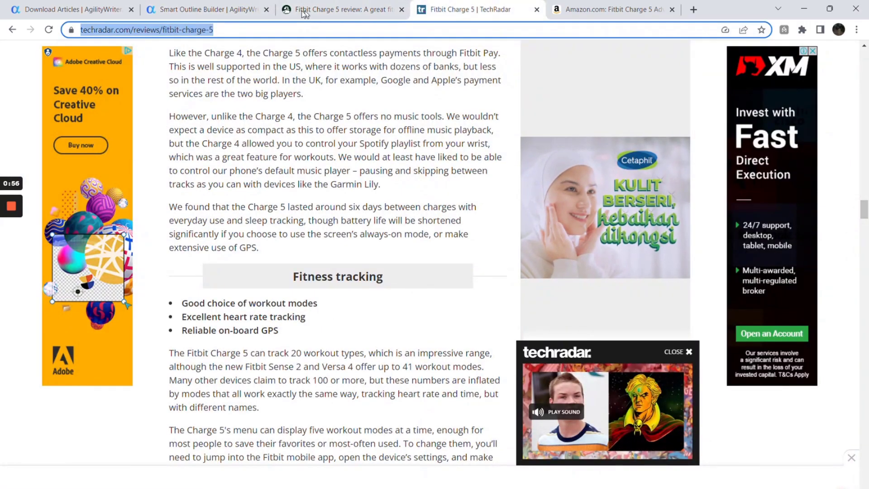
{"action": "left_click", "coordinate": [204, 9]}
{"action": "left_click_drag", "start_coordinate": [297, 230], "coordinate": [25, 231]}
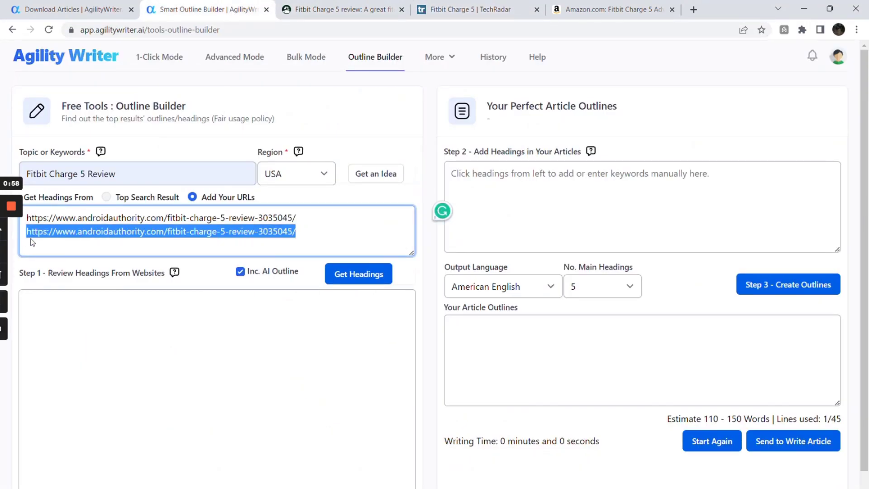
{"action": "key", "text": "ctrl+v"}
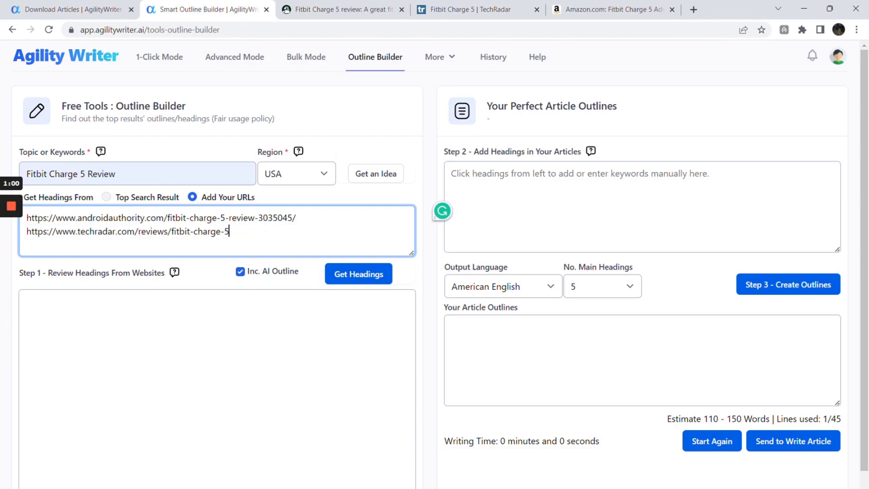
Step: Fetch headings from both reviews and select the AI outline from section 5 onward
{"action": "left_click", "coordinate": [355, 274]}
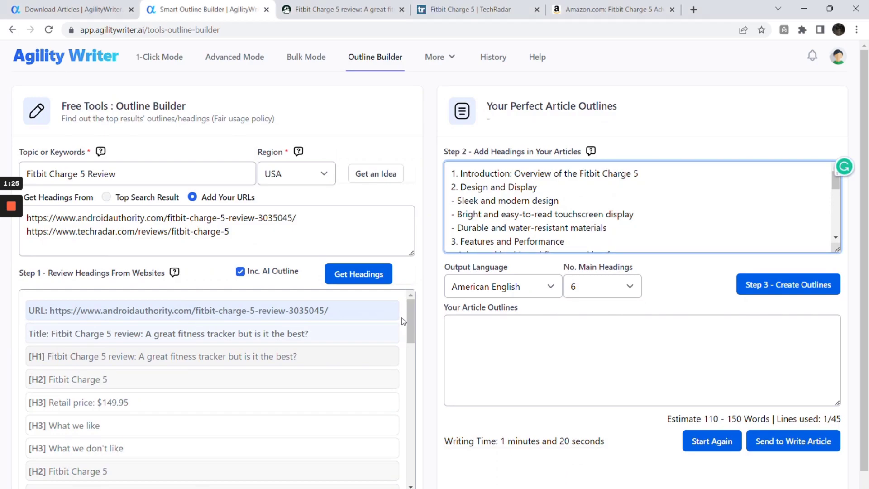
{"action": "mouse_move", "coordinate": [412, 310]}
{"action": "left_mouse_down"}
{"action": "mouse_move", "coordinate": [415, 393]}
{"action": "mouse_move", "coordinate": [422, 346]}
{"action": "left_mouse_up"}
{"action": "scroll", "coordinate": [591, 204], "scroll_direction": "down", "scroll_amount": 5}
{"action": "scroll", "coordinate": [591, 204], "scroll_direction": "up", "scroll_amount": 2}
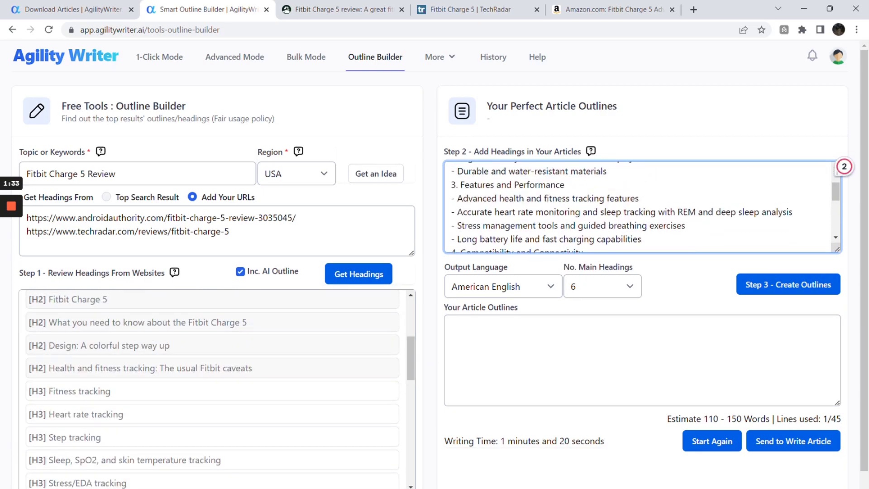
{"action": "scroll", "coordinate": [590, 203], "scroll_direction": "down", "scroll_amount": 3}
{"action": "scroll", "coordinate": [590, 204], "scroll_direction": "down", "scroll_amount": 3}
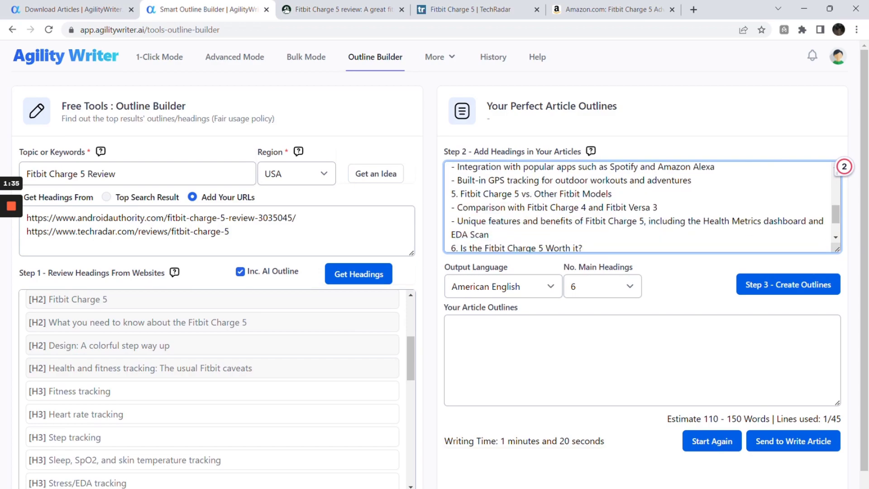
{"action": "scroll", "coordinate": [591, 204], "scroll_direction": "down", "scroll_amount": 3}
{"action": "scroll", "coordinate": [591, 204], "scroll_direction": "down", "scroll_amount": 2}
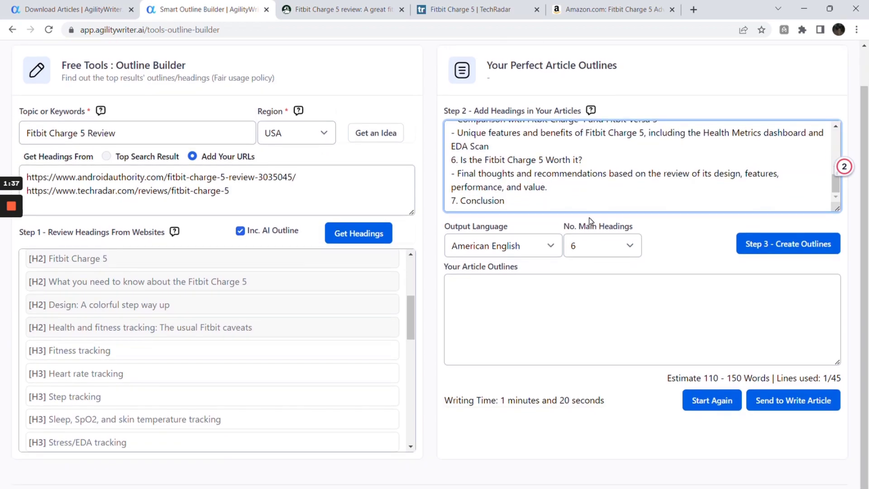
{"action": "scroll", "coordinate": [642, 163], "scroll_direction": "up", "scroll_amount": 2}
{"action": "scroll", "coordinate": [642, 163], "scroll_direction": "up", "scroll_amount": 1}
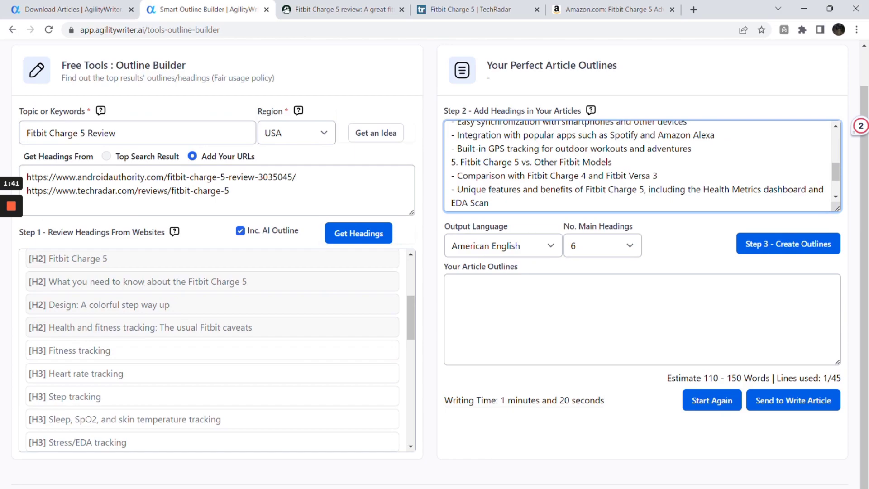
{"action": "left_click_drag", "start_coordinate": [452, 161], "coordinate": [508, 159]}
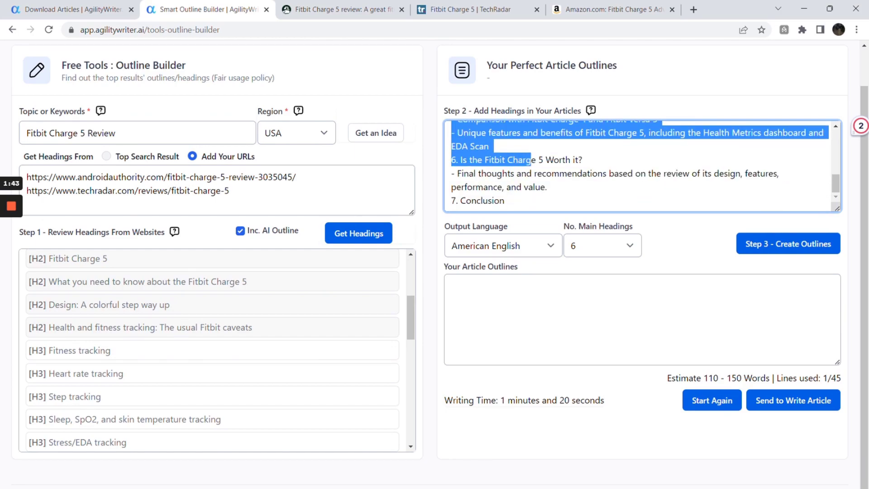
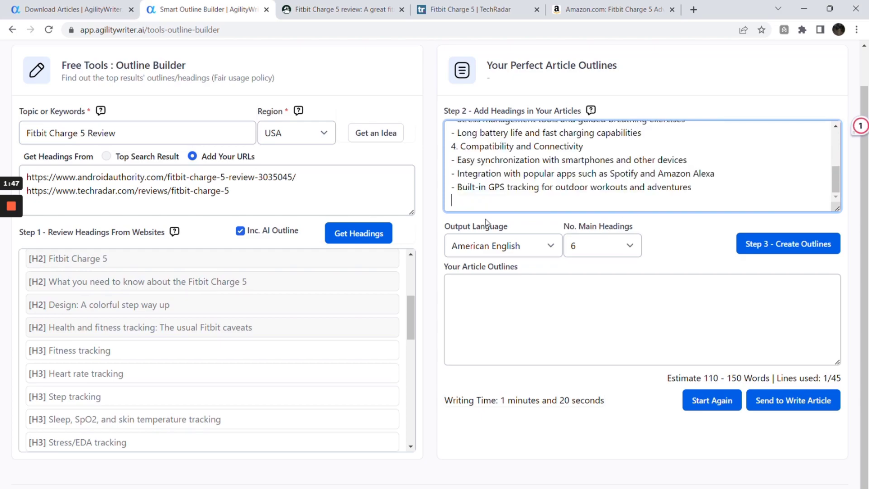
{"action": "scroll", "coordinate": [238, 311], "scroll_direction": "up", "scroll_amount": 2}
{"action": "scroll", "coordinate": [153, 342], "scroll_direction": "up", "scroll_amount": 2}
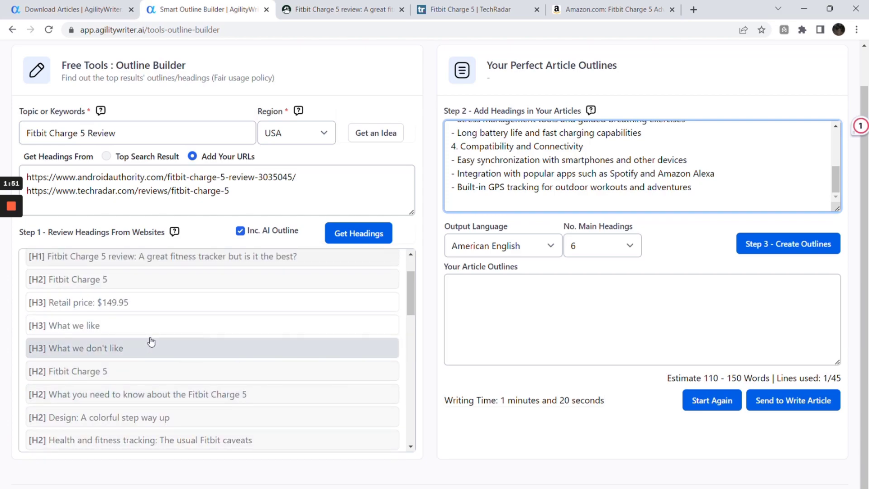
{"action": "scroll", "coordinate": [146, 333], "scroll_direction": "up", "scroll_amount": 2}
{"action": "scroll", "coordinate": [143, 340], "scroll_direction": "down", "scroll_amount": 2}
{"action": "scroll", "coordinate": [134, 355], "scroll_direction": "up", "scroll_amount": 3}
{"action": "scroll", "coordinate": [135, 356], "scroll_direction": "down", "scroll_amount": 5}
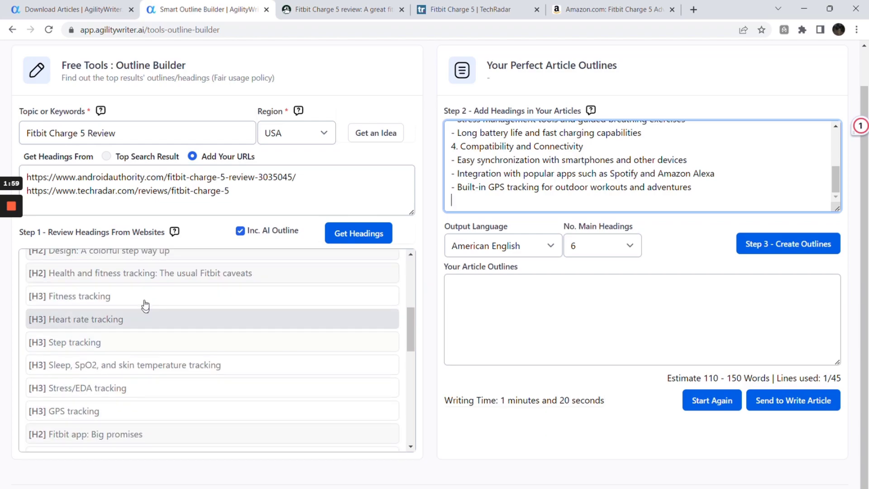
{"action": "scroll", "coordinate": [151, 276], "scroll_direction": "up", "scroll_amount": 1}
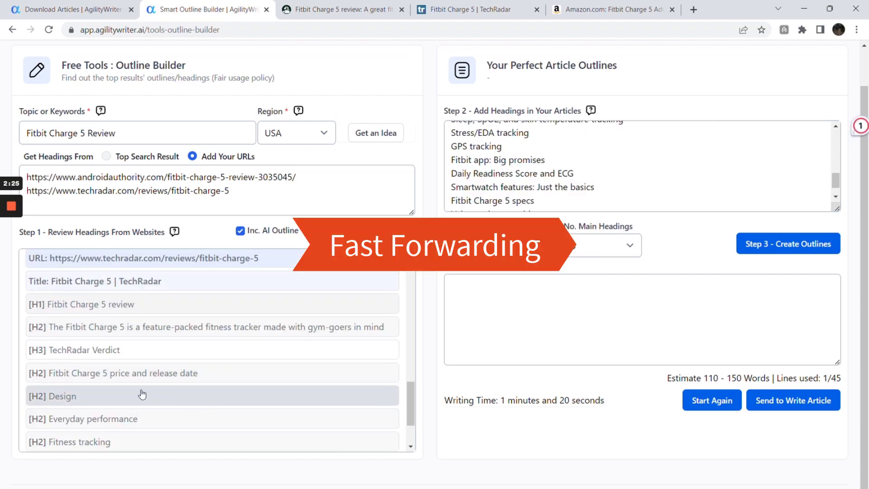
Step: Generate the outline (design, health tracking, connectivity, app, value and competition) and read it through
{"action": "left_click", "coordinate": [788, 243]}
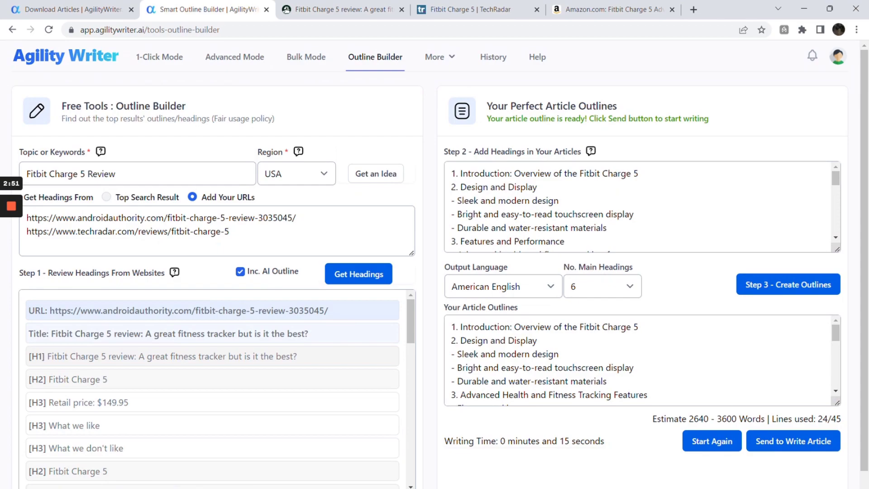
{"action": "left_click_drag", "start_coordinate": [539, 340], "coordinate": [478, 340]}
{"action": "left_click", "coordinate": [540, 341]}
{"action": "scroll", "coordinate": [611, 359], "scroll_direction": "down", "scroll_amount": 2}
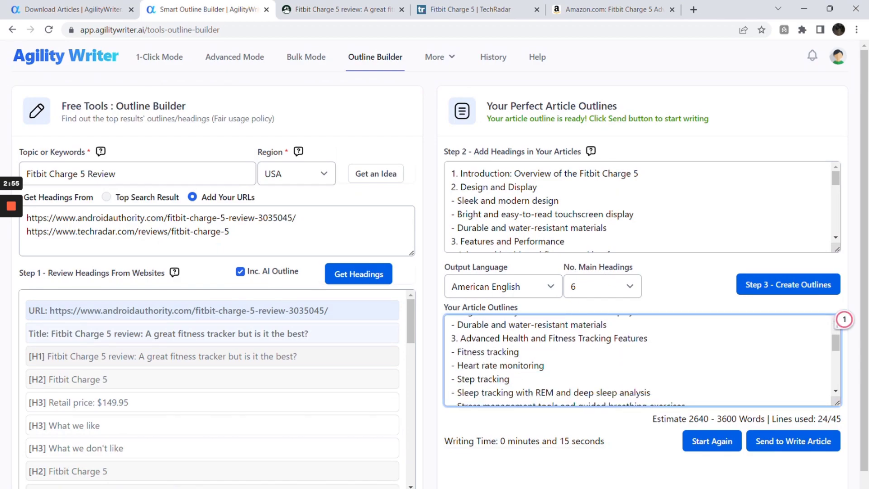
{"action": "mouse_move", "coordinate": [513, 338]}
{"action": "left_mouse_down"}
{"action": "mouse_move", "coordinate": [519, 352]}
{"action": "mouse_move", "coordinate": [572, 350]}
{"action": "left_mouse_up"}
{"action": "scroll", "coordinate": [520, 352], "scroll_direction": "down", "scroll_amount": 2}
{"action": "left_click", "coordinate": [534, 377]}
{"action": "scroll", "coordinate": [534, 377], "scroll_direction": "down", "scroll_amount": 2}
{"action": "left_click_drag", "start_coordinate": [490, 347], "coordinate": [577, 347]}
{"action": "left_click", "coordinate": [599, 375]}
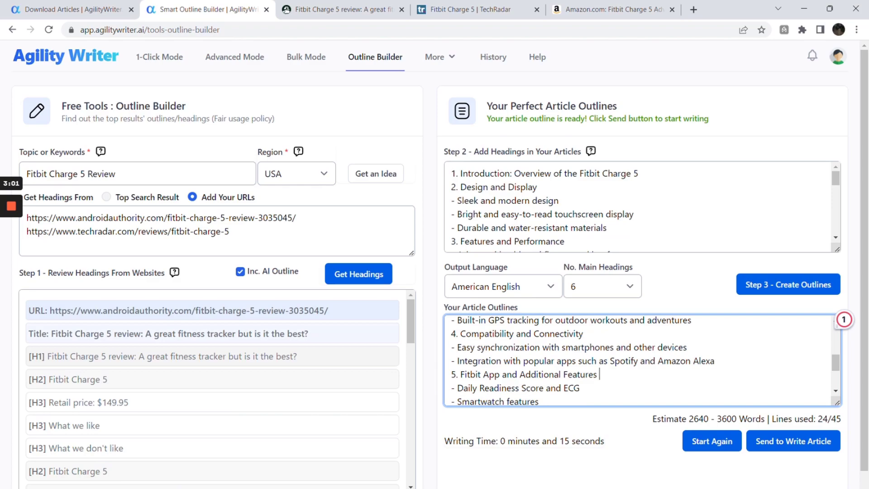
{"action": "scroll", "coordinate": [572, 374], "scroll_direction": "down", "scroll_amount": 2}
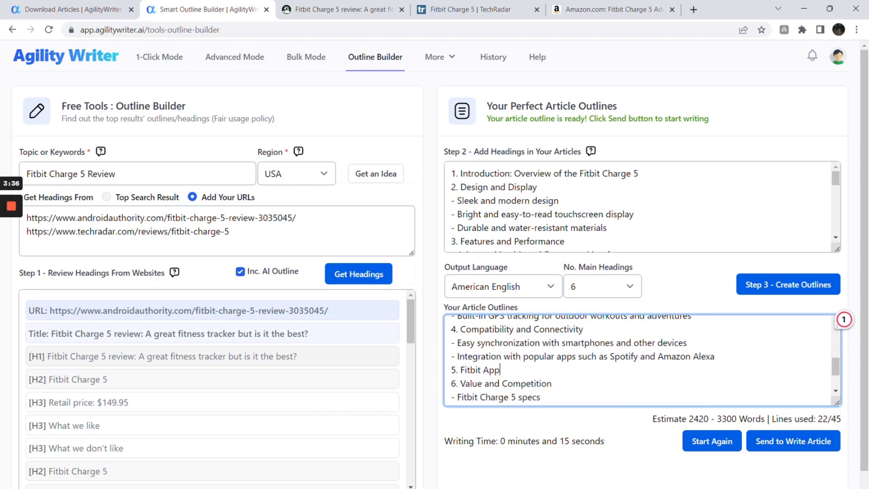
Step: Delete the extra outline lines and bullets to make room for Pros & Cons, Spec and Conclusion
{"action": "key", "text": "Return"}
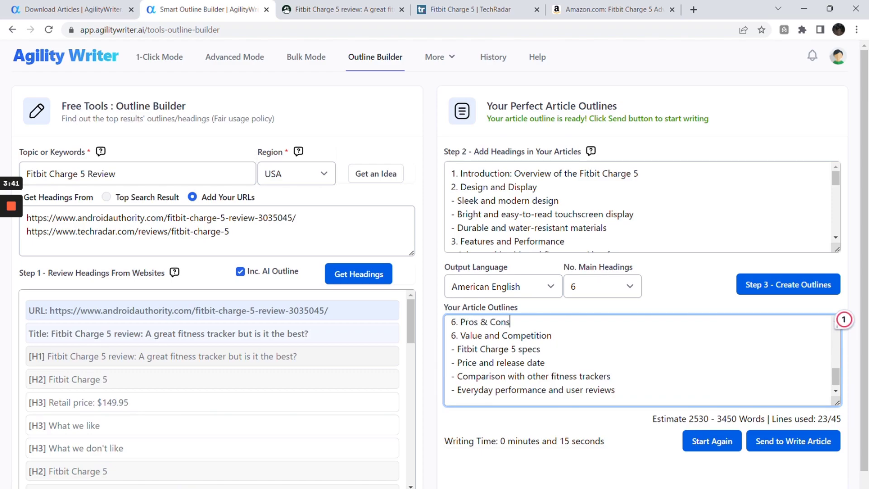
{"action": "key", "text": "BackSpace"}
{"action": "type", "text": "7. Fitbit Charge"}
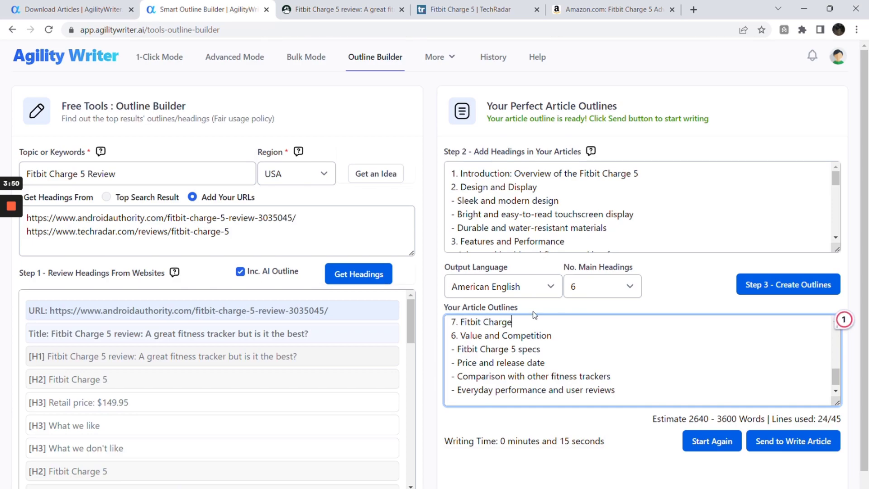
{"action": "type", "text": "5 Spec"}
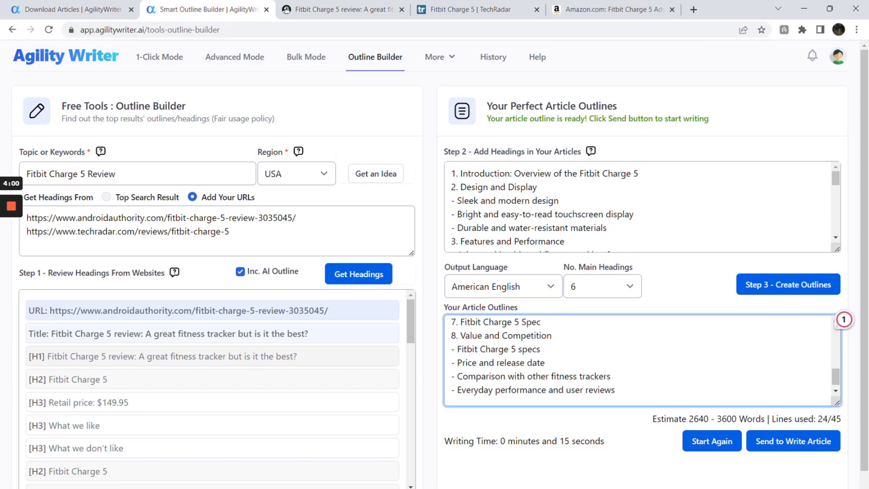
{"action": "key", "text": "End"}
{"action": "key", "text": "shift+Down"}
{"action": "key", "text": "shift+Down"}
{"action": "key", "text": "shift+Down"}
{"action": "key", "text": "shift+End"}
{"action": "type", "text": "9. Conclusion"}
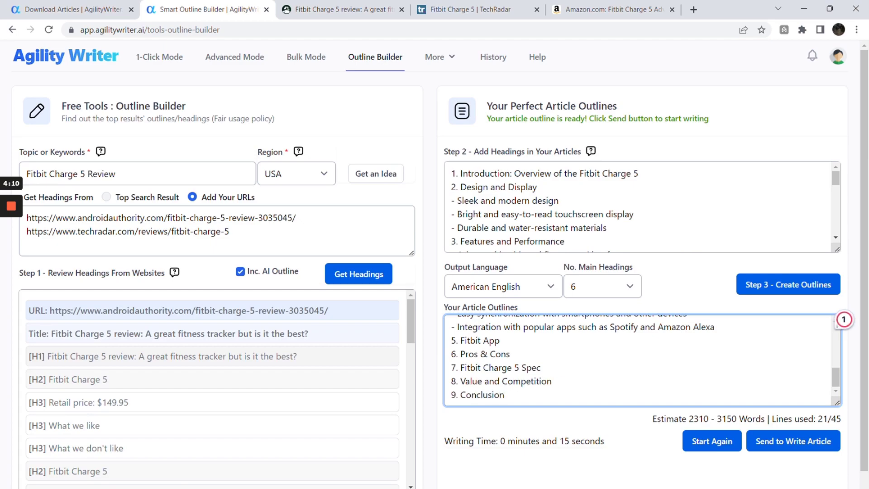
{"action": "type", "text": "Price"}
{"action": "scroll", "coordinate": [642, 361], "scroll_direction": "up", "scroll_amount": 3}
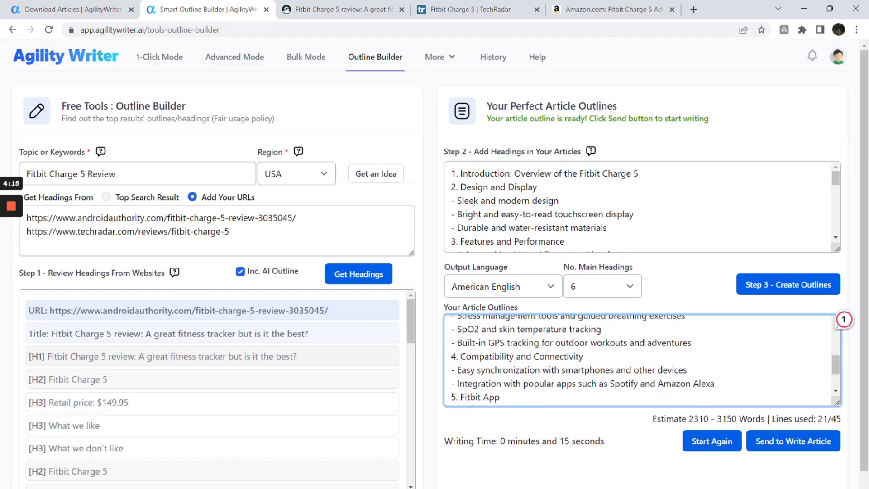
{"action": "scroll", "coordinate": [642, 360], "scroll_direction": "up", "scroll_amount": 3}
{"action": "scroll", "coordinate": [642, 360], "scroll_direction": "down", "scroll_amount": 5}
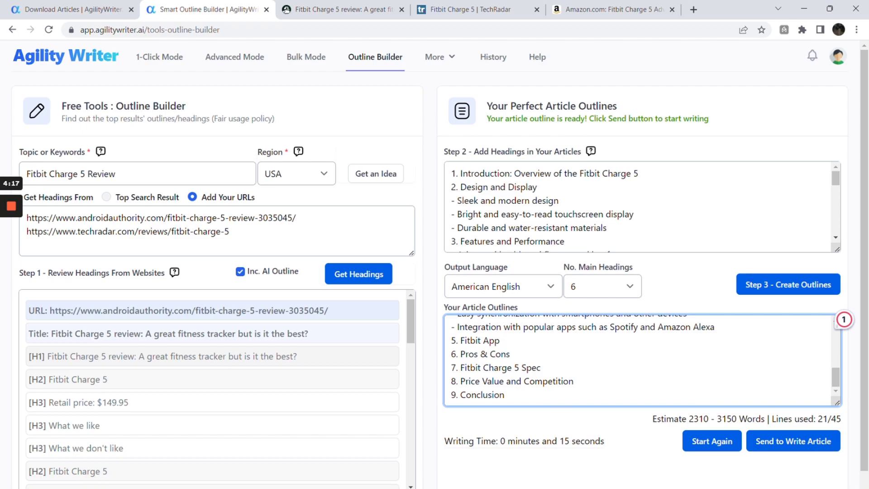
Step: Send the outline to the article writer, keeping Custom Factual Data with the two review URLs
{"action": "left_click", "coordinate": [786, 443]}
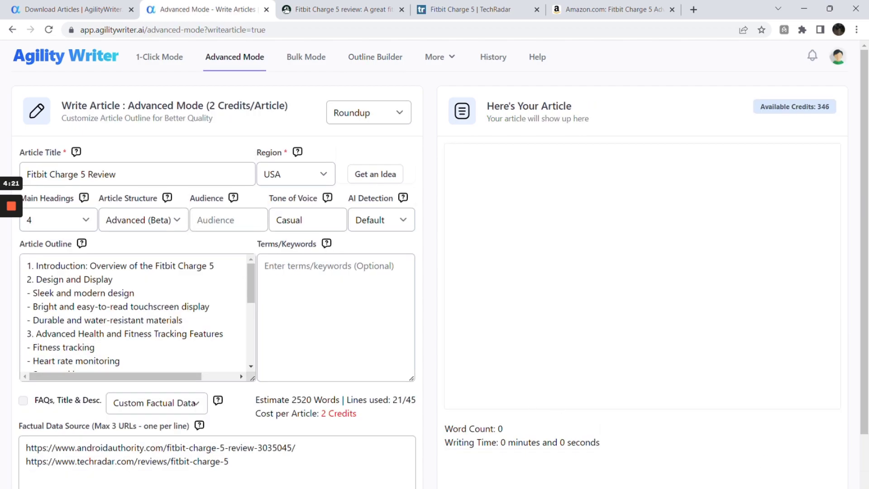
{"action": "left_click", "coordinate": [157, 403]}
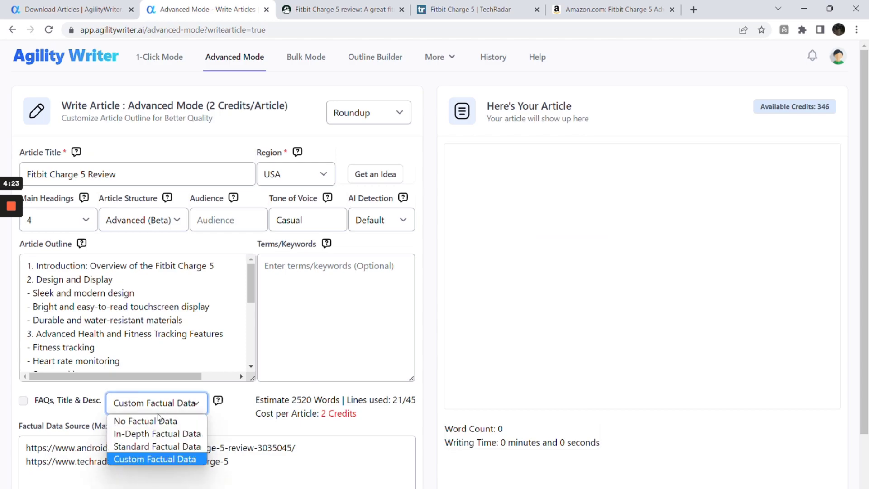
{"action": "left_click", "coordinate": [161, 460]}
{"action": "left_click_drag", "start_coordinate": [235, 462], "coordinate": [2, 445]}
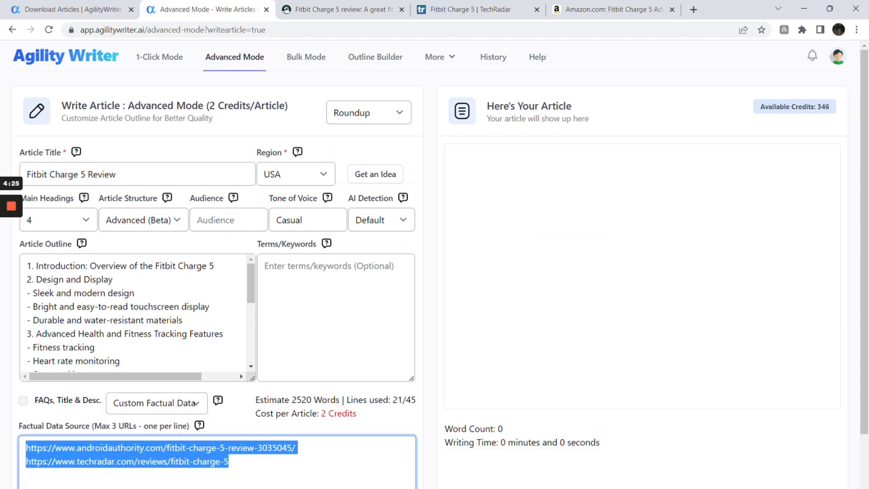
{"action": "left_click", "coordinate": [231, 462]}
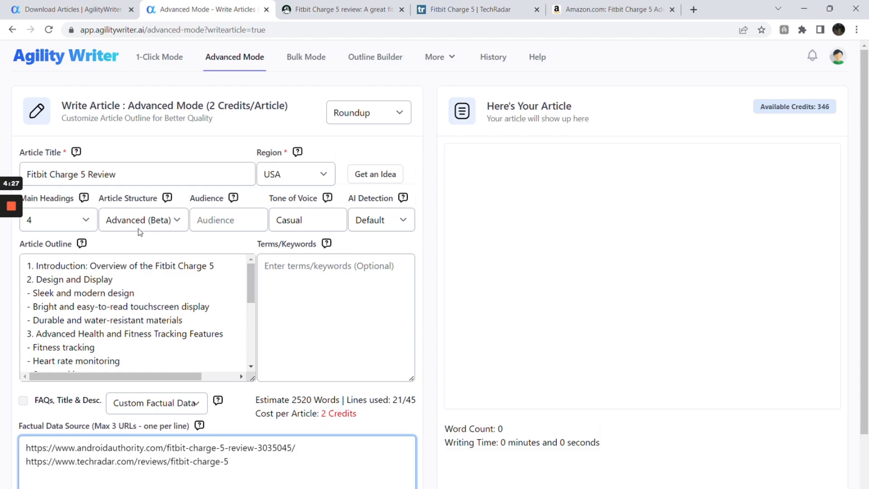
Step: Copy the Amazon product page URL and return to the Agility Writer tab
{"action": "left_click", "coordinate": [598, 10]}
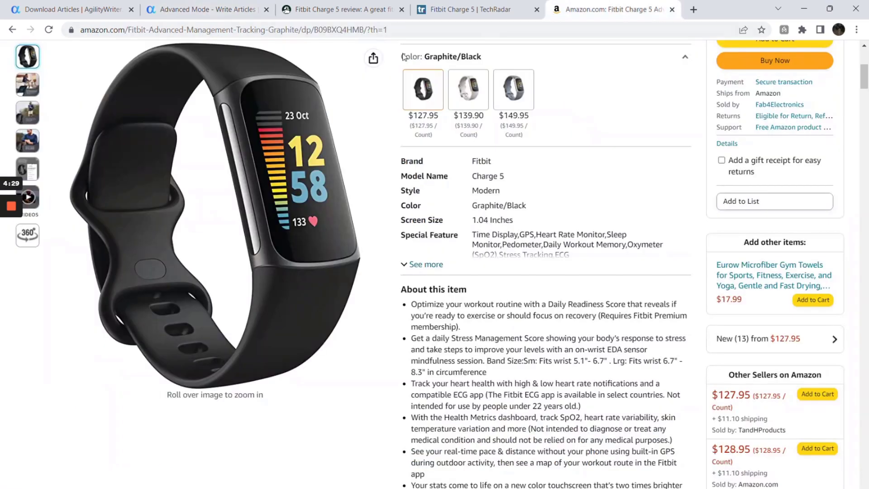
{"action": "left_click", "coordinate": [361, 29]}
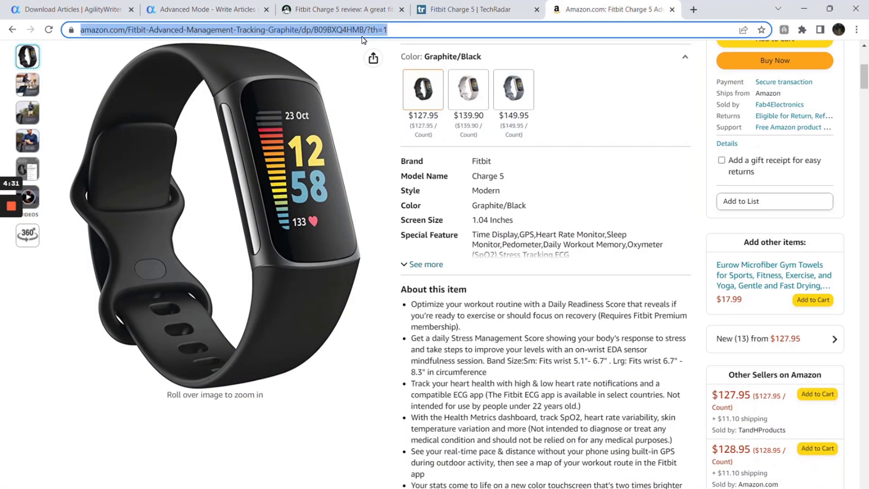
{"action": "left_click", "coordinate": [163, 15]}
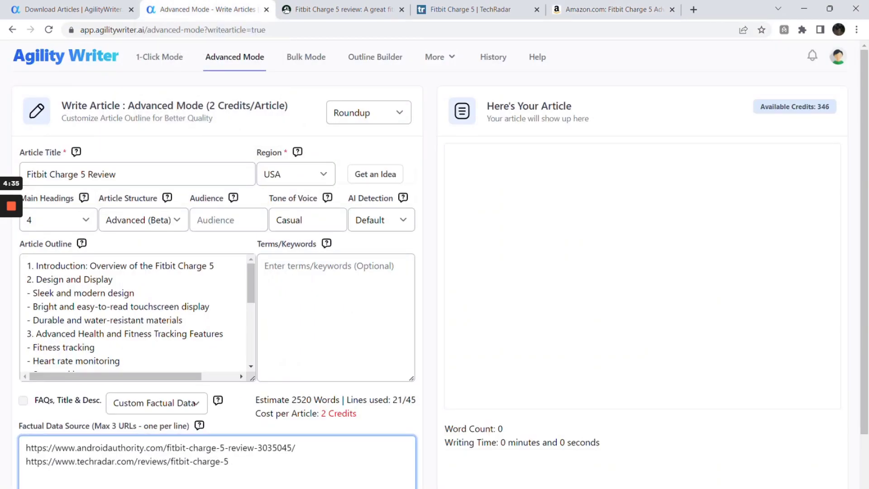
Step: Paste the Amazon product link as the third factual source
{"action": "type", "text": "https://www.amazon.com/Fitbit-Advanced-Management-Tracking-Graphite/dp/B09BXQ4HMB/?th=1"}
{"action": "key", "text": "Home"}
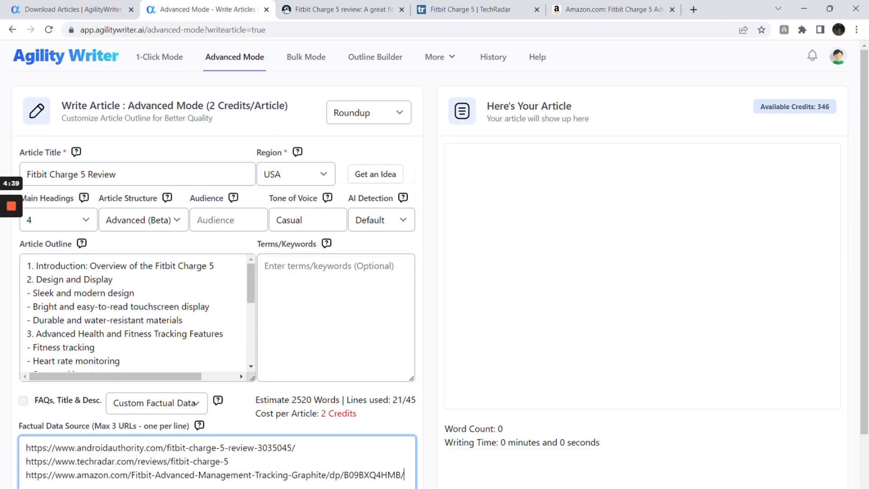
{"action": "left_click_drag", "start_coordinate": [154, 475], "coordinate": [229, 462]}
{"action": "scroll", "coordinate": [458, 339], "scroll_direction": "down", "scroll_amount": 2}
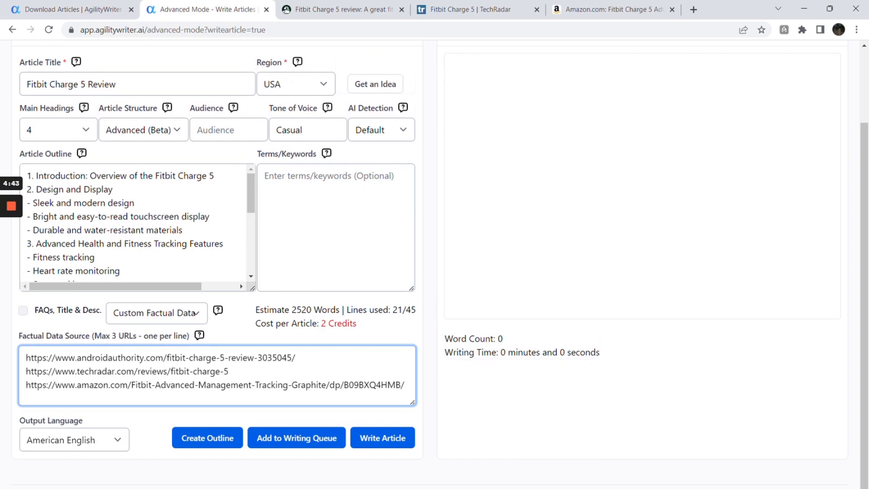
Step: Enter Fitbit as the keyword, leaving Article Structure and AI Detection at their defaults
{"action": "left_click", "coordinate": [335, 224]}
{"action": "type", "text": "Fit"}
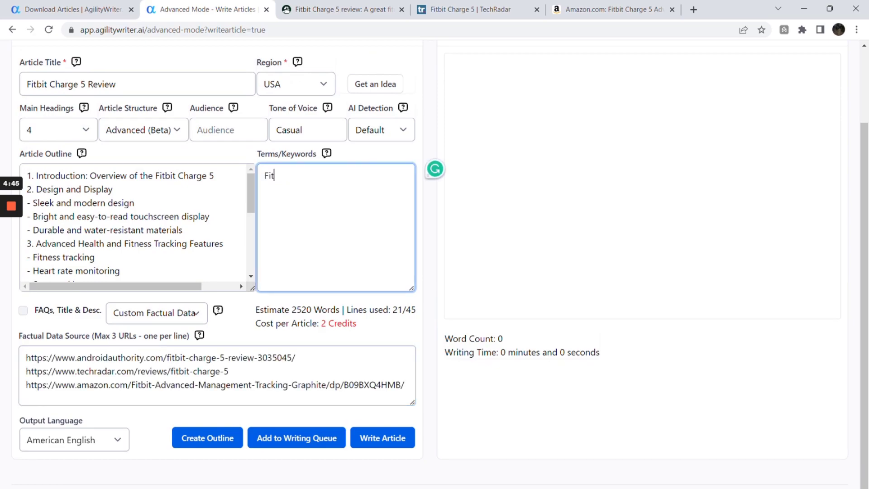
{"action": "type", "text": "bit"}
{"action": "left_click", "coordinate": [151, 135]}
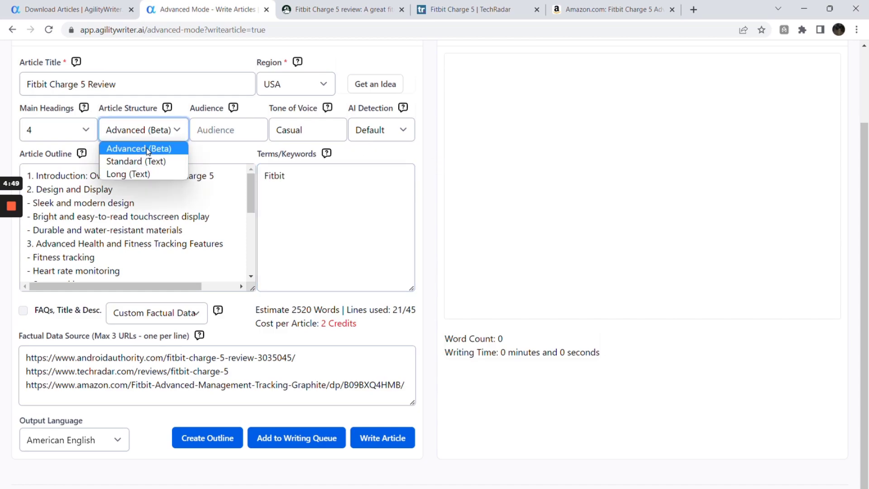
{"action": "left_click", "coordinate": [147, 150]}
{"action": "left_click", "coordinate": [380, 130]}
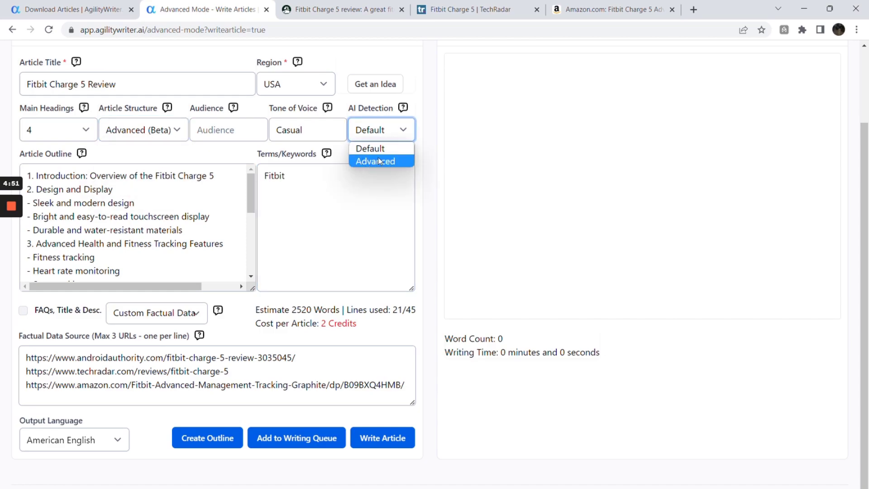
{"action": "left_click", "coordinate": [381, 149]}
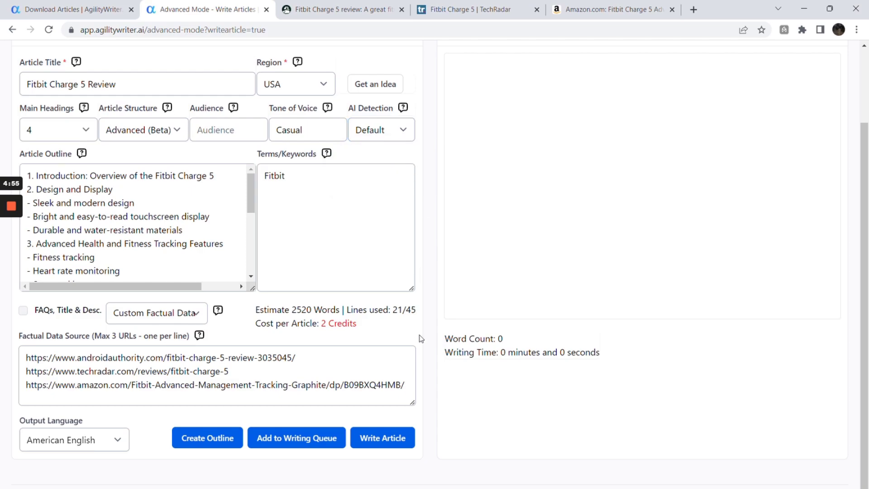
Step: Queue the Fitbit Charge 5 Review and check the confirmation, with 344 credits remaining
{"action": "left_click", "coordinate": [296, 438]}
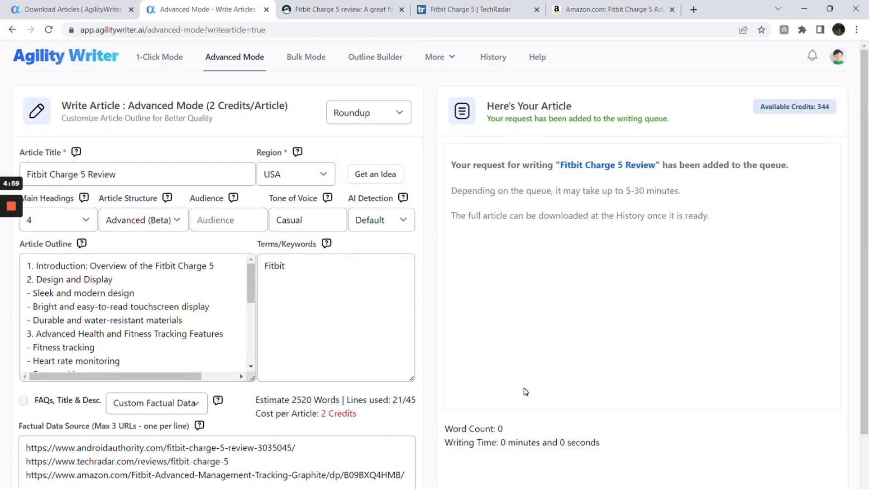
{"action": "left_click_drag", "start_coordinate": [560, 165], "coordinate": [662, 165]}
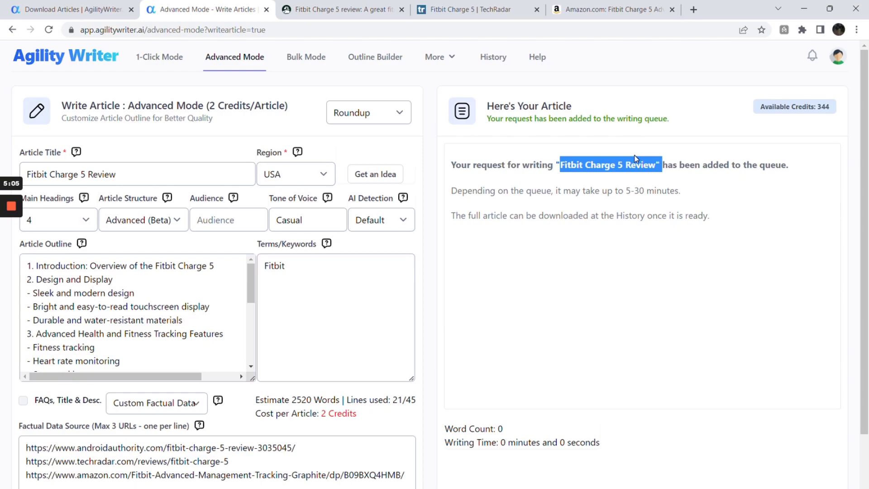
{"action": "mouse_move", "coordinate": [11, 206]}
{"action": "left_click", "coordinate": [12, 252]}
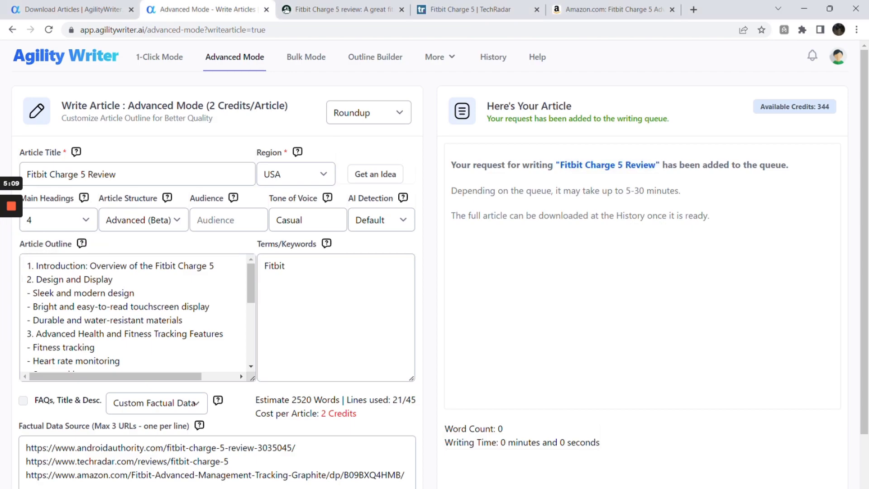
Step: Open and refresh the article history, noting the new review's In Progress status
{"action": "left_click", "coordinate": [74, 9]}
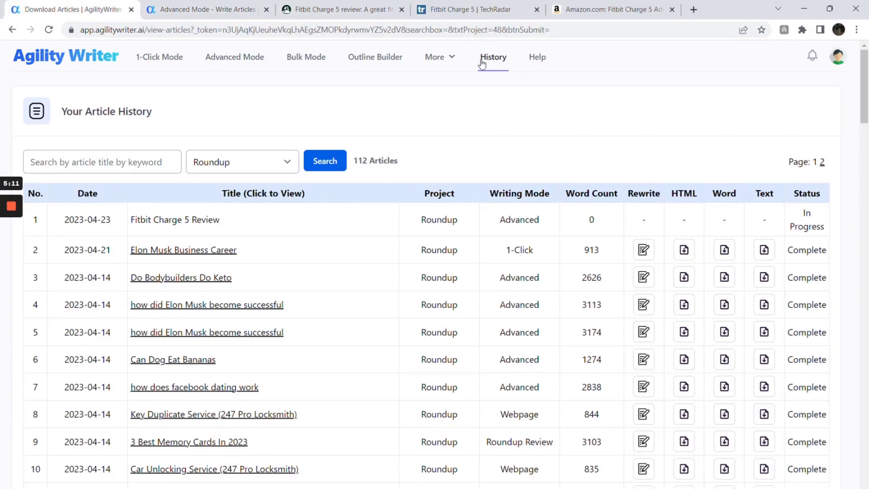
{"action": "left_click", "coordinate": [325, 161]}
{"action": "left_click_drag", "start_coordinate": [159, 219], "coordinate": [226, 221]}
{"action": "left_click_drag", "start_coordinate": [803, 210], "coordinate": [823, 228]}
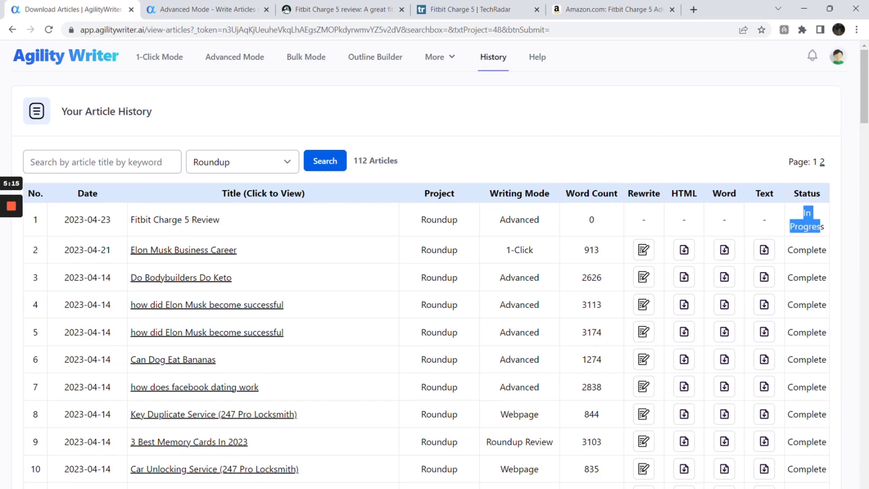
{"action": "double_click", "coordinate": [807, 227]}
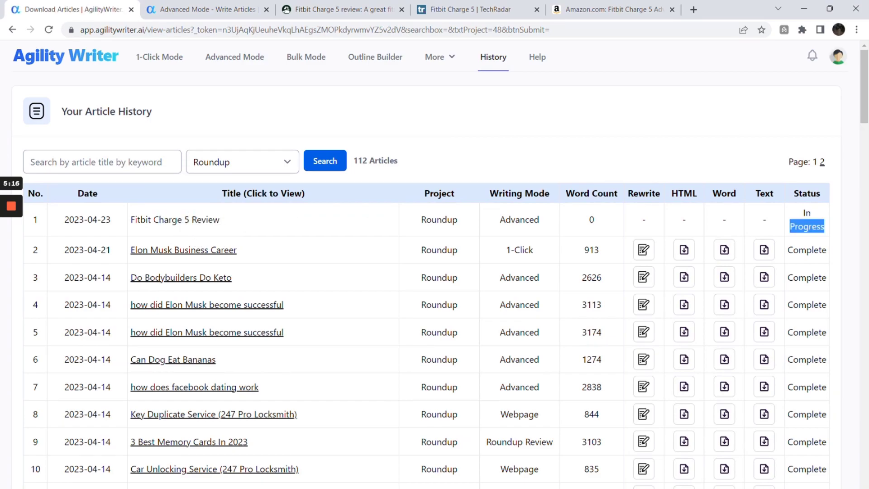
Step: Confirm the review now shows Complete with 2509 words
{"action": "left_click", "coordinate": [755, 222]}
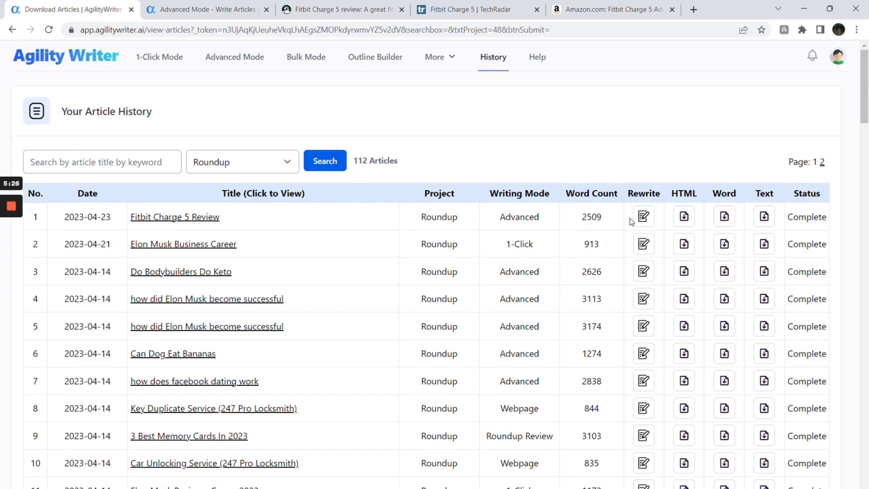
{"action": "left_click_drag", "start_coordinate": [827, 216], "coordinate": [798, 217]}
{"action": "double_click", "coordinate": [591, 216]}
{"action": "left_click", "coordinate": [333, 228]}
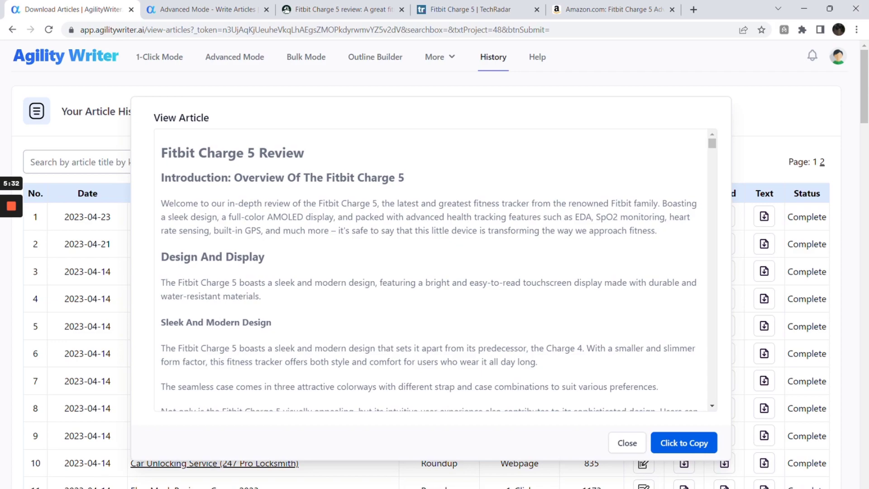
{"action": "left_click_drag", "start_coordinate": [163, 177], "coordinate": [353, 204]}
{"action": "left_click", "coordinate": [312, 251]}
{"action": "scroll", "coordinate": [313, 252], "scroll_direction": "down", "scroll_amount": 3}
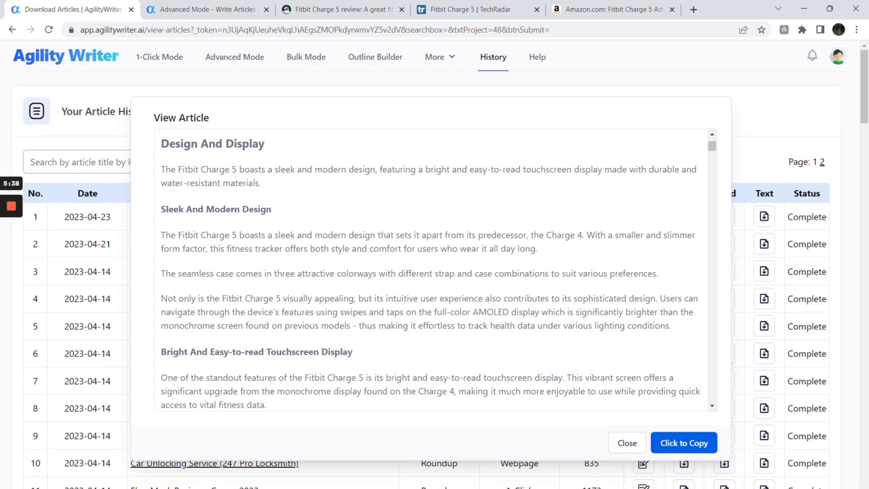
{"action": "scroll", "coordinate": [474, 277], "scroll_direction": "down", "scroll_amount": 1}
{"action": "left_click_drag", "start_coordinate": [473, 255], "coordinate": [534, 255]}
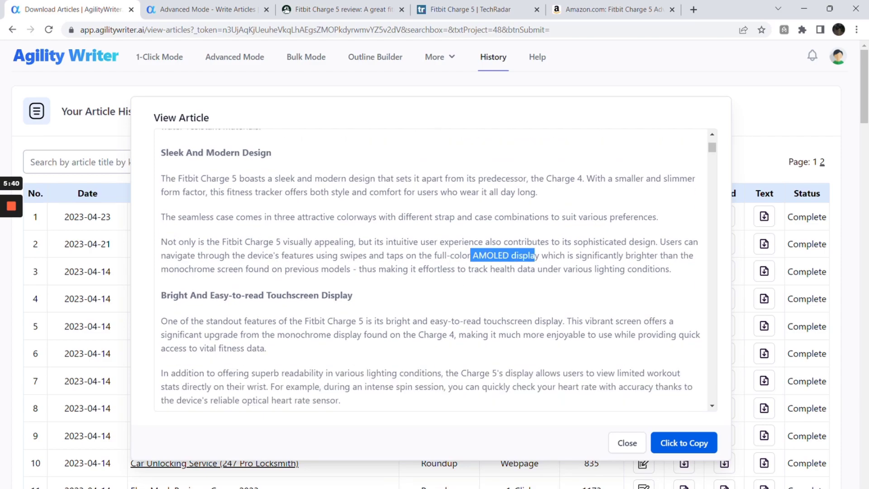
{"action": "scroll", "coordinate": [508, 285], "scroll_direction": "down", "scroll_amount": 1}
{"action": "left_click", "coordinate": [480, 292]}
{"action": "scroll", "coordinate": [481, 293], "scroll_direction": "down", "scroll_amount": 1}
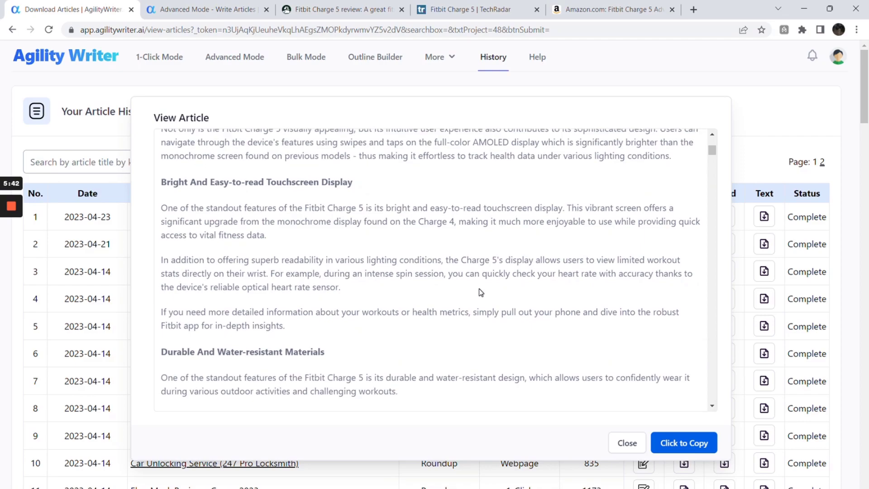
{"action": "scroll", "coordinate": [457, 291], "scroll_direction": "down", "scroll_amount": 1}
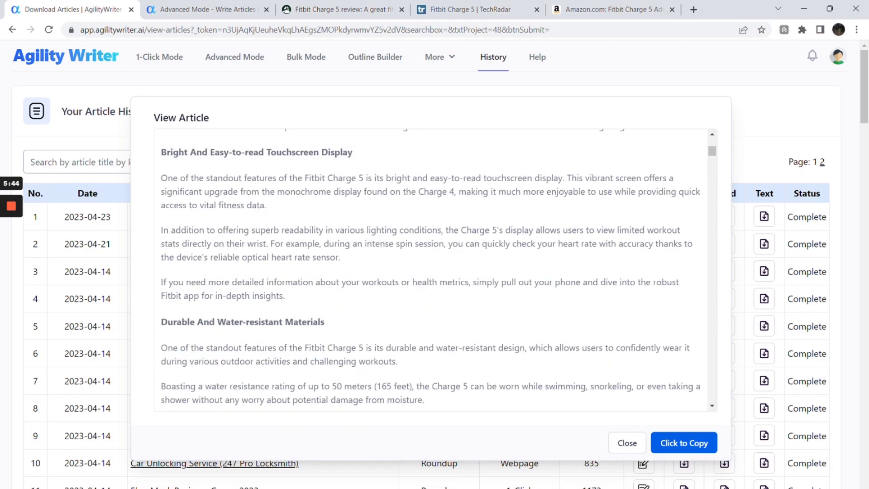
{"action": "scroll", "coordinate": [457, 291], "scroll_direction": "down", "scroll_amount": 1}
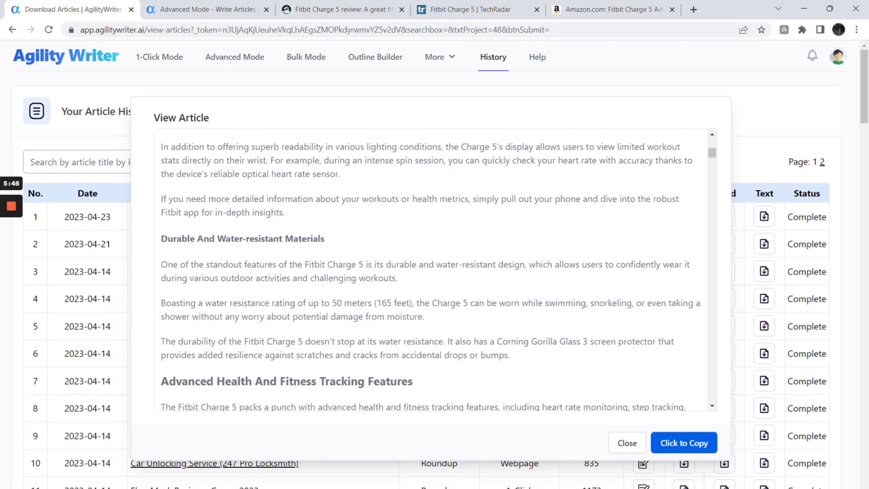
{"action": "left_click_drag", "start_coordinate": [203, 304], "coordinate": [410, 302]}
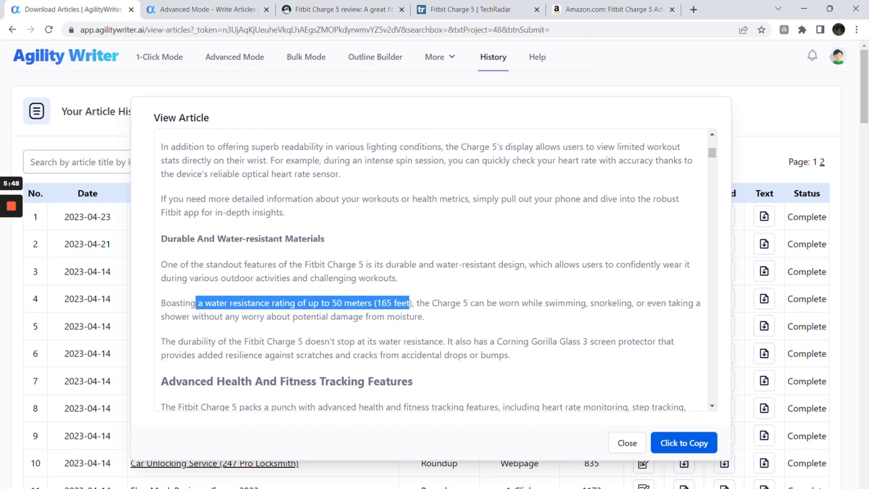
{"action": "left_click", "coordinate": [500, 326]}
{"action": "scroll", "coordinate": [501, 326], "scroll_direction": "down", "scroll_amount": 2}
{"action": "scroll", "coordinate": [475, 319], "scroll_direction": "down", "scroll_amount": 2}
{"action": "scroll", "coordinate": [468, 317], "scroll_direction": "down", "scroll_amount": 2}
{"action": "scroll", "coordinate": [448, 312], "scroll_direction": "down", "scroll_amount": 3}
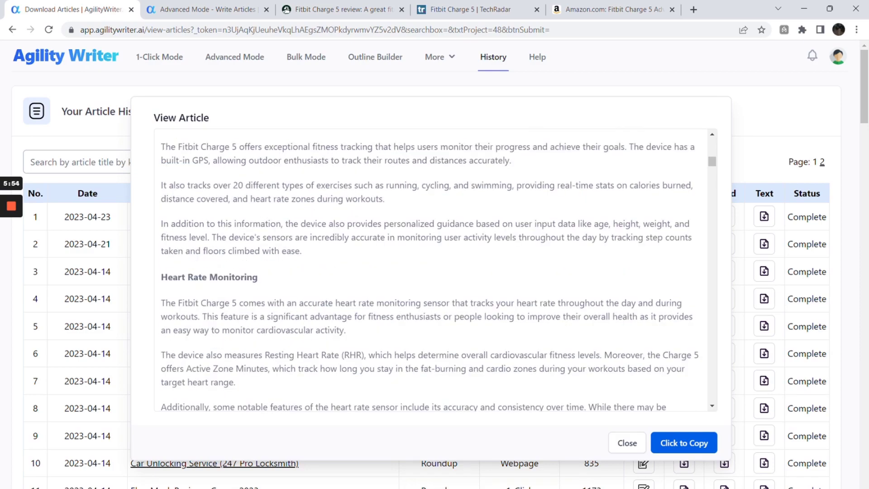
{"action": "left_click_drag", "start_coordinate": [230, 184], "coordinate": [422, 185]}
{"action": "scroll", "coordinate": [461, 267], "scroll_direction": "down", "scroll_amount": 2}
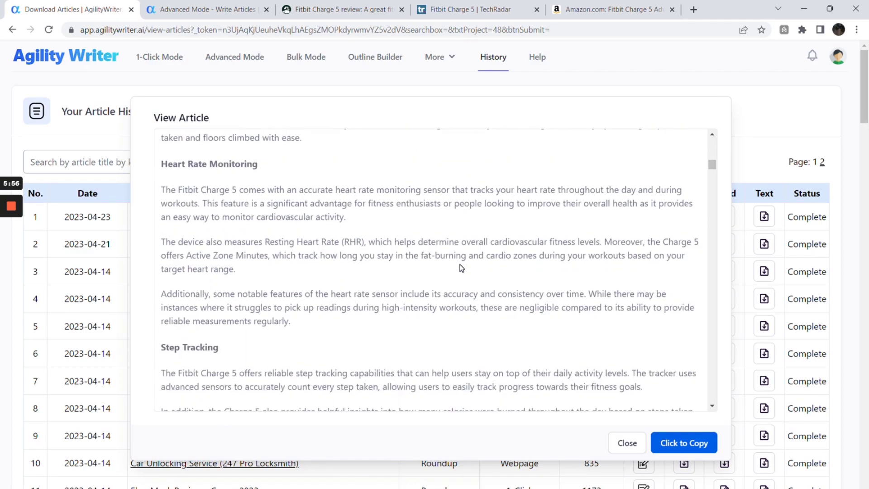
{"action": "scroll", "coordinate": [332, 271], "scroll_direction": "down", "scroll_amount": 3}
{"action": "scroll", "coordinate": [359, 285], "scroll_direction": "down", "scroll_amount": 2}
{"action": "scroll", "coordinate": [360, 285], "scroll_direction": "down", "scroll_amount": 2}
{"action": "scroll", "coordinate": [360, 285], "scroll_direction": "down", "scroll_amount": 2}
{"action": "scroll", "coordinate": [360, 285], "scroll_direction": "down", "scroll_amount": 2}
{"action": "scroll", "coordinate": [360, 285], "scroll_direction": "down", "scroll_amount": 2}
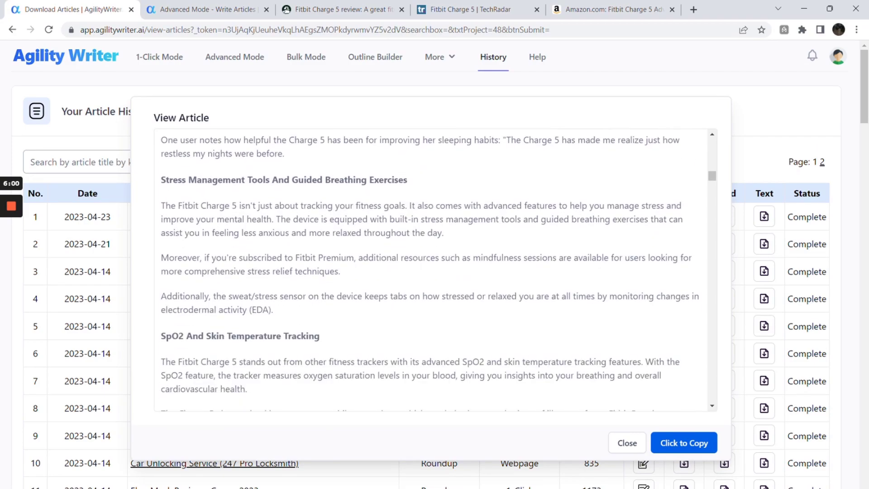
{"action": "scroll", "coordinate": [333, 292], "scroll_direction": "down", "scroll_amount": 2}
{"action": "scroll", "coordinate": [334, 292], "scroll_direction": "down", "scroll_amount": 1}
{"action": "scroll", "coordinate": [340, 292], "scroll_direction": "down", "scroll_amount": 2}
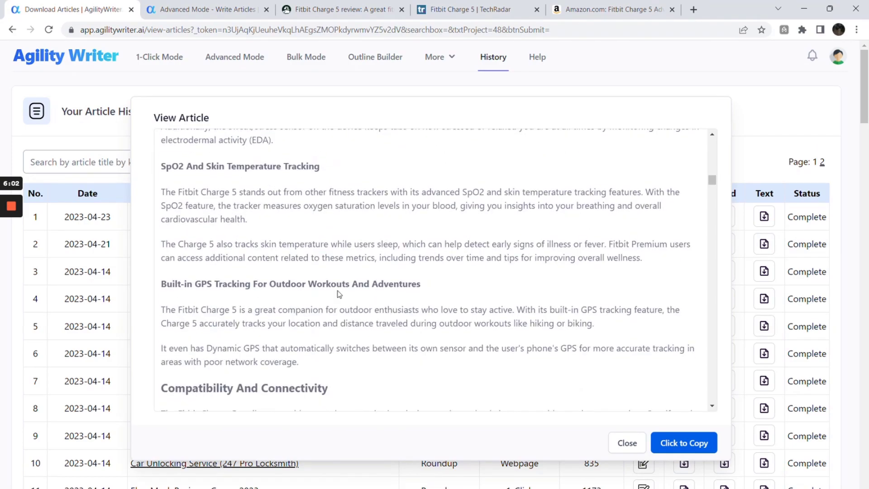
{"action": "scroll", "coordinate": [445, 284], "scroll_direction": "down", "scroll_amount": 3}
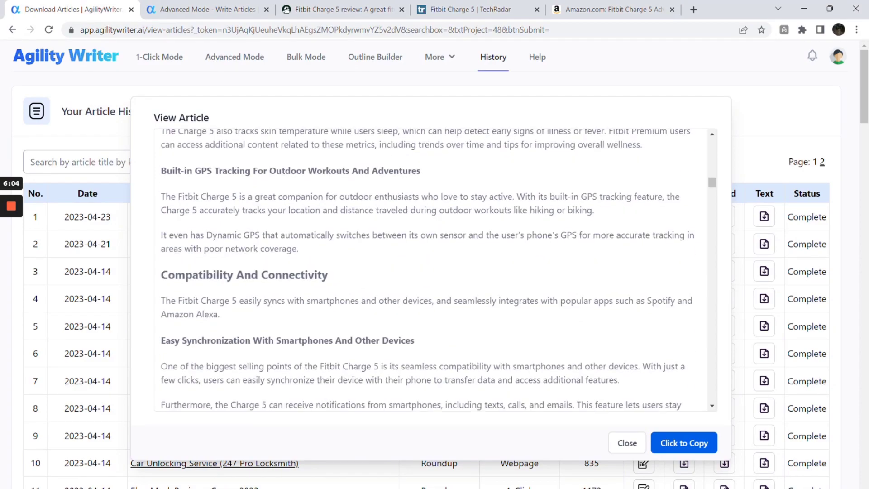
{"action": "scroll", "coordinate": [339, 285], "scroll_direction": "down", "scroll_amount": 2}
{"action": "scroll", "coordinate": [265, 273], "scroll_direction": "down", "scroll_amount": 1}
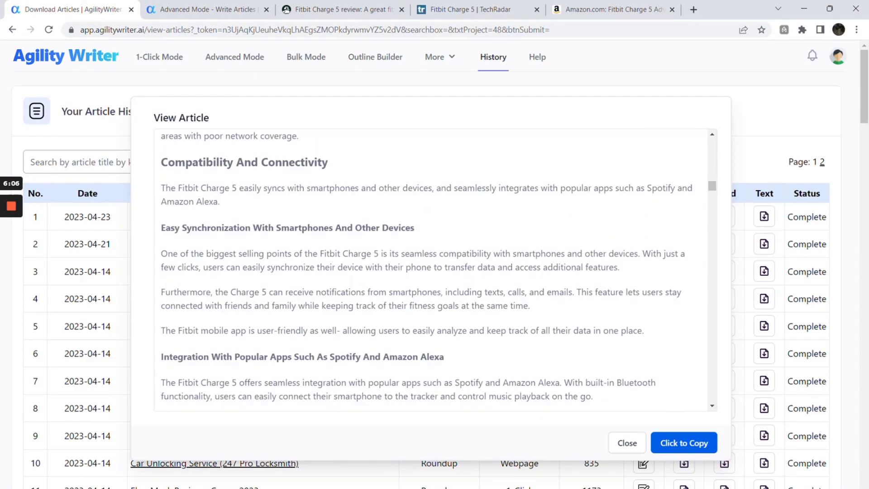
{"action": "scroll", "coordinate": [360, 299], "scroll_direction": "down", "scroll_amount": 3}
{"action": "scroll", "coordinate": [360, 299], "scroll_direction": "down", "scroll_amount": 2}
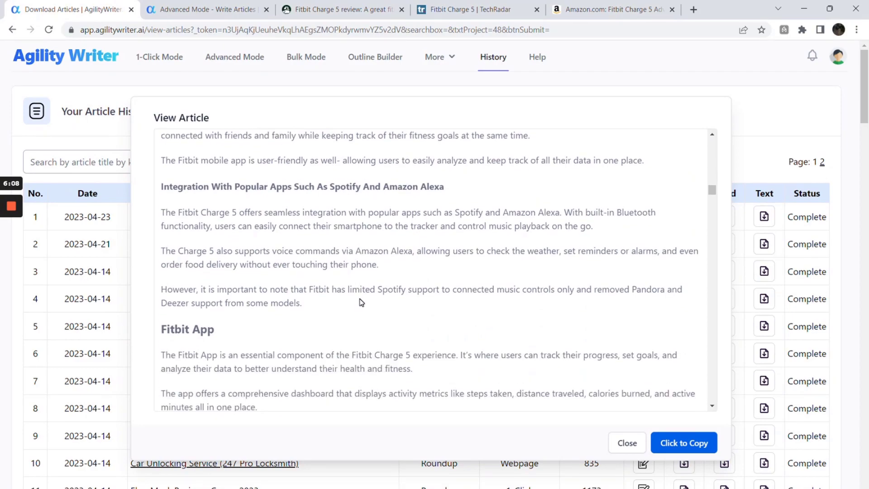
{"action": "scroll", "coordinate": [360, 299], "scroll_direction": "down", "scroll_amount": 2}
{"action": "scroll", "coordinate": [360, 302], "scroll_direction": "down", "scroll_amount": 1}
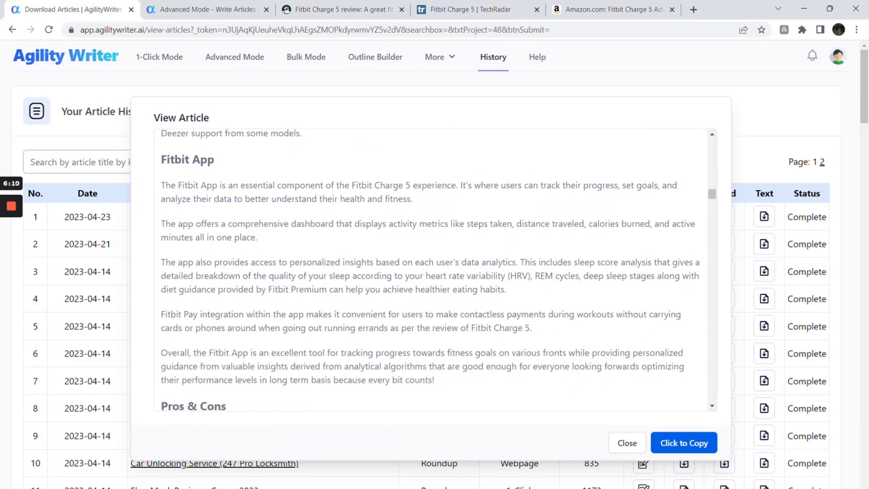
{"action": "left_click_drag", "start_coordinate": [176, 185], "coordinate": [289, 185]}
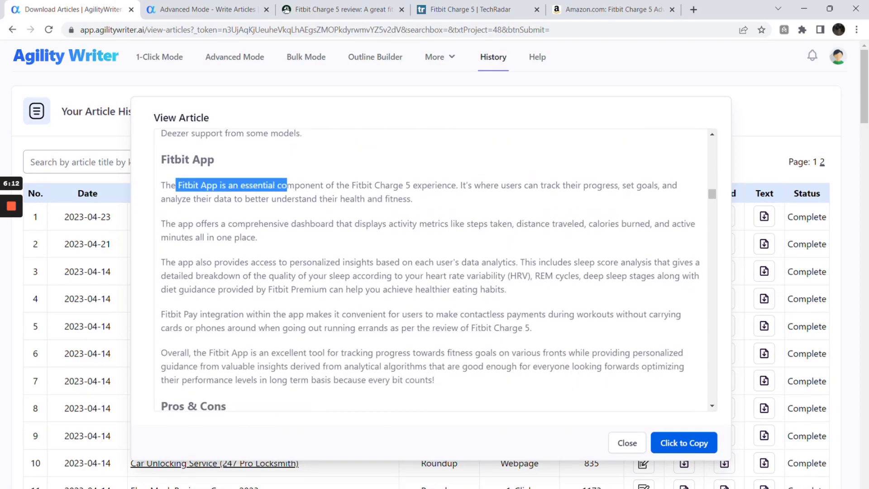
{"action": "left_click", "coordinate": [323, 222]}
{"action": "left_click_drag", "start_coordinate": [183, 314], "coordinate": [224, 314]}
{"action": "left_click", "coordinate": [224, 326]}
{"action": "scroll", "coordinate": [369, 342], "scroll_direction": "down", "scroll_amount": 1}
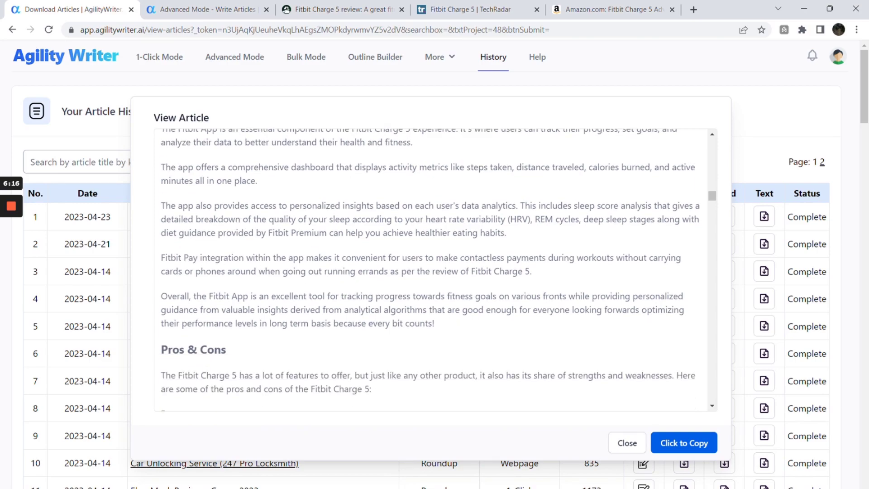
{"action": "scroll", "coordinate": [369, 305], "scroll_direction": "down", "scroll_amount": 2}
{"action": "scroll", "coordinate": [271, 286], "scroll_direction": "down", "scroll_amount": 1}
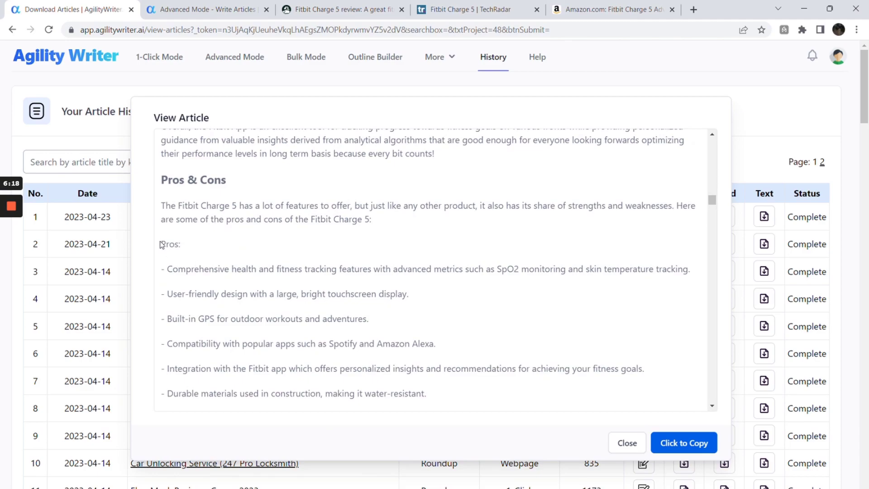
{"action": "left_click_drag", "start_coordinate": [161, 244], "coordinate": [268, 269]}
{"action": "scroll", "coordinate": [366, 291], "scroll_direction": "down", "scroll_amount": 1}
{"action": "scroll", "coordinate": [365, 290], "scroll_direction": "down", "scroll_amount": 2}
{"action": "left_click", "coordinate": [365, 291]}
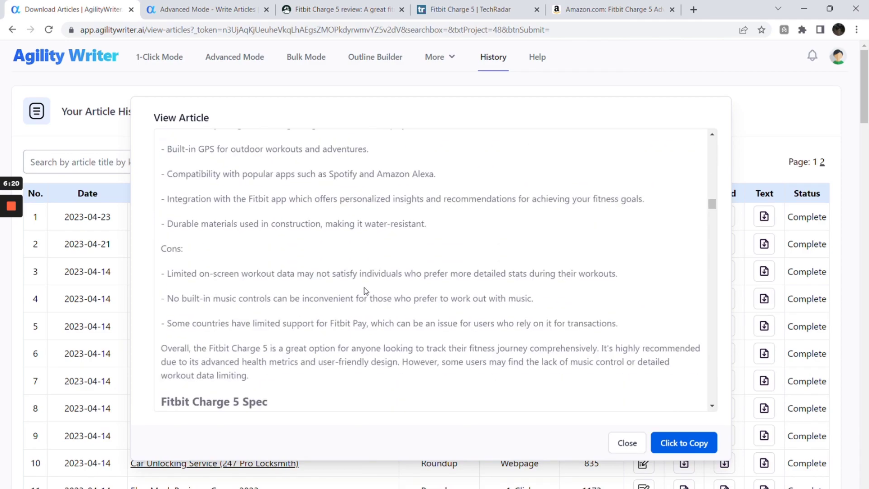
{"action": "left_click_drag", "start_coordinate": [163, 248], "coordinate": [340, 297]}
{"action": "left_click", "coordinate": [421, 316]}
{"action": "scroll", "coordinate": [421, 316], "scroll_direction": "down", "scroll_amount": 1}
{"action": "scroll", "coordinate": [421, 316], "scroll_direction": "down", "scroll_amount": 1}
{"action": "scroll", "coordinate": [422, 316], "scroll_direction": "down", "scroll_amount": 1}
{"action": "scroll", "coordinate": [421, 316], "scroll_direction": "down", "scroll_amount": 1}
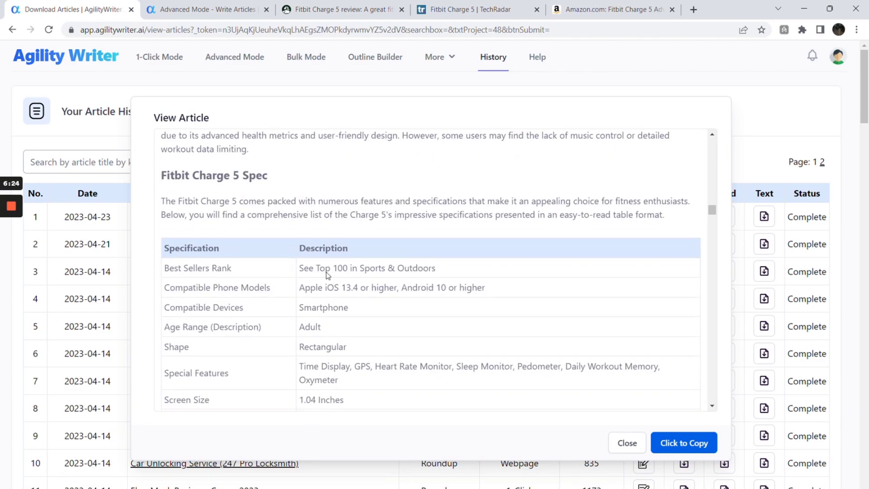
{"action": "left_click_drag", "start_coordinate": [224, 175], "coordinate": [418, 217]}
{"action": "left_click", "coordinate": [412, 228]}
{"action": "scroll", "coordinate": [412, 229], "scroll_direction": "down", "scroll_amount": 1}
{"action": "scroll", "coordinate": [388, 272], "scroll_direction": "down", "scroll_amount": 1}
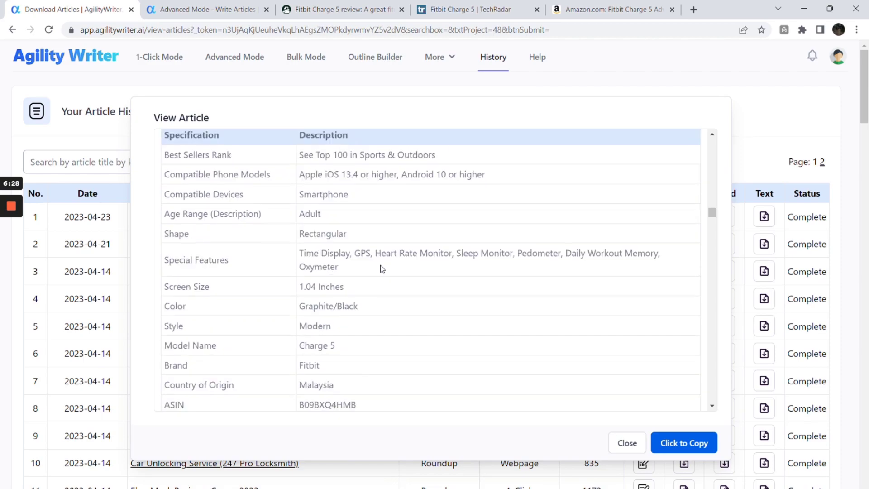
{"action": "scroll", "coordinate": [380, 268], "scroll_direction": "down", "scroll_amount": 1}
{"action": "scroll", "coordinate": [366, 263], "scroll_direction": "down", "scroll_amount": 1}
{"action": "scroll", "coordinate": [353, 258], "scroll_direction": "down", "scroll_amount": 1}
{"action": "scroll", "coordinate": [352, 258], "scroll_direction": "down", "scroll_amount": 1}
{"action": "scroll", "coordinate": [352, 258], "scroll_direction": "down", "scroll_amount": 1}
{"action": "scroll", "coordinate": [353, 258], "scroll_direction": "down", "scroll_amount": 1}
{"action": "scroll", "coordinate": [354, 256], "scroll_direction": "down", "scroll_amount": 1}
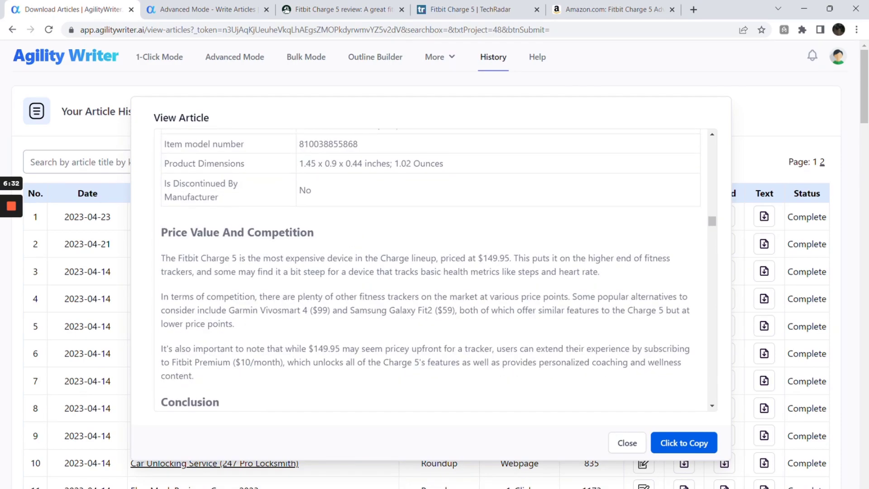
{"action": "scroll", "coordinate": [354, 255], "scroll_direction": "down", "scroll_amount": 1}
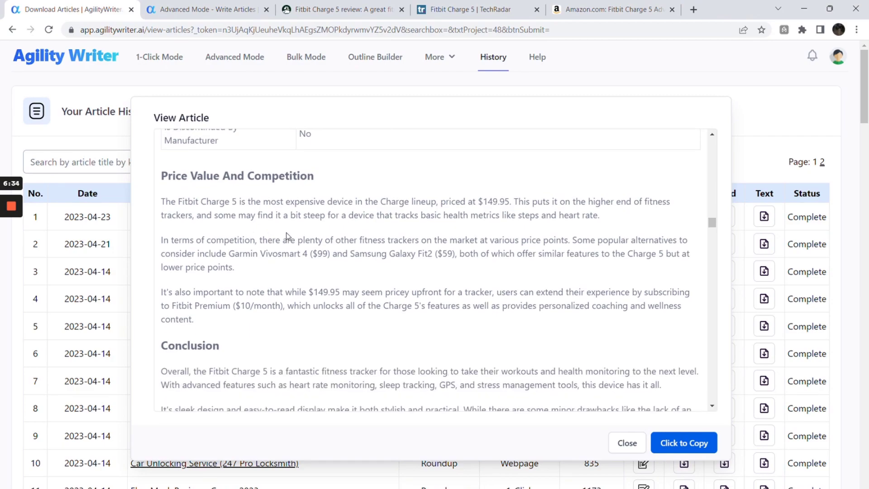
{"action": "scroll", "coordinate": [264, 228], "scroll_direction": "down", "scroll_amount": 1}
{"action": "double_click", "coordinate": [489, 145]}
{"action": "left_click", "coordinate": [470, 218]}
{"action": "scroll", "coordinate": [393, 279], "scroll_direction": "down", "scroll_amount": 1}
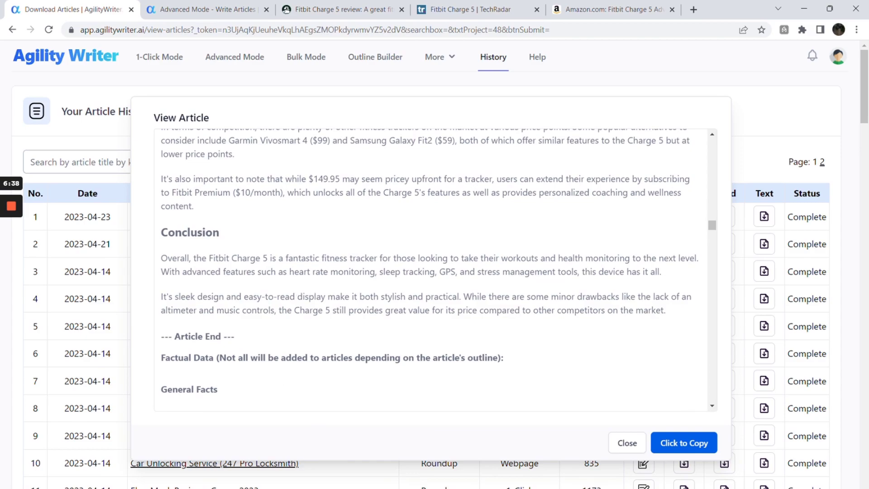
{"action": "scroll", "coordinate": [392, 312], "scroll_direction": "down", "scroll_amount": 3}
{"action": "scroll", "coordinate": [393, 312], "scroll_direction": "down", "scroll_amount": 2}
{"action": "scroll", "coordinate": [393, 311], "scroll_direction": "down", "scroll_amount": 2}
{"action": "scroll", "coordinate": [392, 311], "scroll_direction": "down", "scroll_amount": 2}
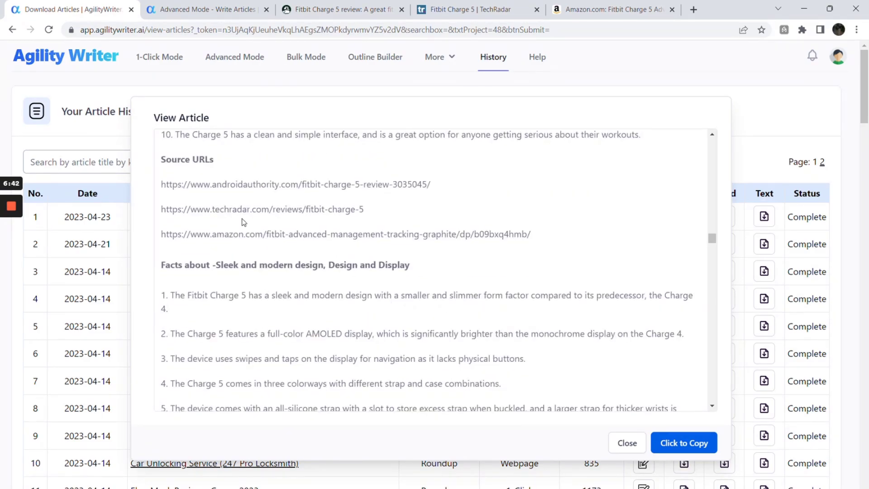
{"action": "left_click_drag", "start_coordinate": [251, 211], "coordinate": [423, 246]}
{"action": "left_click", "coordinate": [492, 254]}
{"action": "scroll", "coordinate": [492, 255], "scroll_direction": "down", "scroll_amount": 3}
{"action": "scroll", "coordinate": [492, 255], "scroll_direction": "down", "scroll_amount": 3}
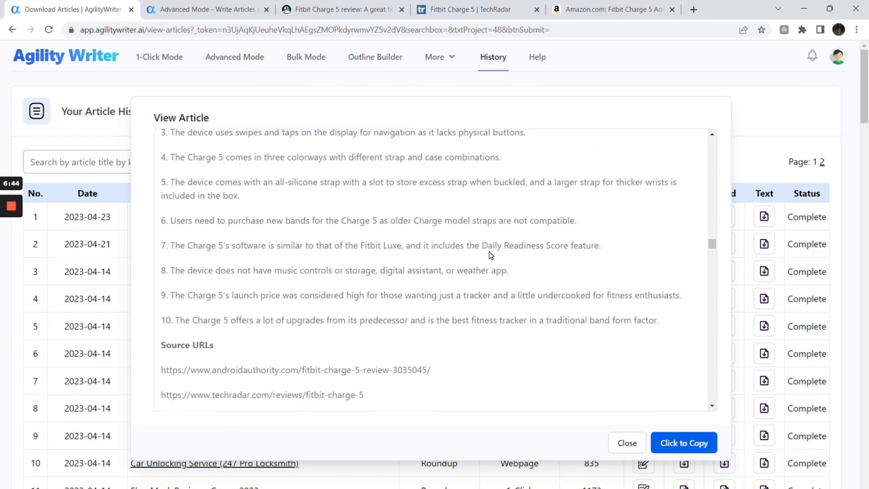
{"action": "scroll", "coordinate": [492, 255], "scroll_direction": "down", "scroll_amount": 2}
{"action": "scroll", "coordinate": [491, 255], "scroll_direction": "down", "scroll_amount": 2}
{"action": "scroll", "coordinate": [491, 254], "scroll_direction": "down", "scroll_amount": 4}
{"action": "scroll", "coordinate": [492, 255], "scroll_direction": "down", "scroll_amount": 3}
{"action": "scroll", "coordinate": [492, 254], "scroll_direction": "down", "scroll_amount": 3}
{"action": "scroll", "coordinate": [492, 255], "scroll_direction": "down", "scroll_amount": 4}
{"action": "scroll", "coordinate": [492, 255], "scroll_direction": "down", "scroll_amount": 2}
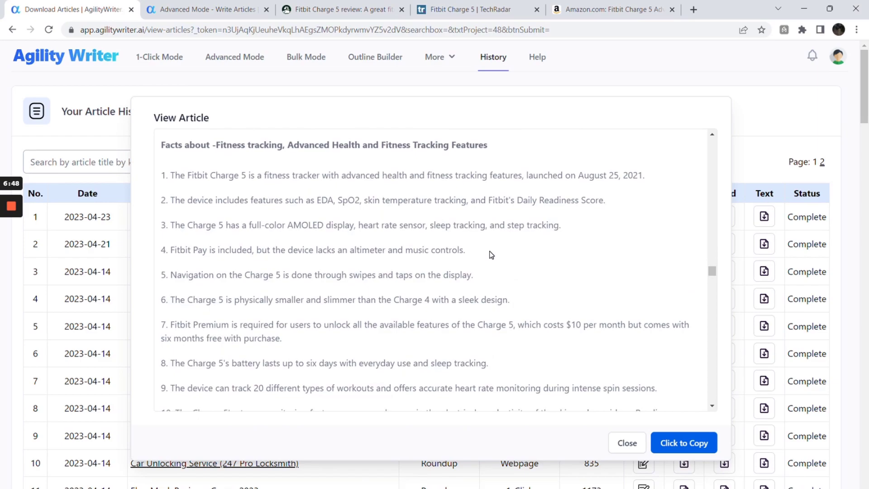
{"action": "left_click_drag", "start_coordinate": [342, 144], "coordinate": [488, 145]}
{"action": "scroll", "coordinate": [525, 255], "scroll_direction": "down", "scroll_amount": 5}
{"action": "scroll", "coordinate": [526, 255], "scroll_direction": "down", "scroll_amount": 5}
{"action": "scroll", "coordinate": [525, 254], "scroll_direction": "down", "scroll_amount": 3}
{"action": "scroll", "coordinate": [526, 254], "scroll_direction": "down", "scroll_amount": 5}
{"action": "scroll", "coordinate": [526, 255], "scroll_direction": "down", "scroll_amount": 4}
{"action": "scroll", "coordinate": [526, 255], "scroll_direction": "down", "scroll_amount": 4}
{"action": "scroll", "coordinate": [596, 257], "scroll_direction": "down", "scroll_amount": 3}
{"action": "mouse_move", "coordinate": [712, 312]}
{"action": "left_mouse_down"}
{"action": "mouse_move", "coordinate": [713, 338]}
{"action": "mouse_move", "coordinate": [712, 174]}
{"action": "mouse_move", "coordinate": [712, 211]}
{"action": "left_mouse_up"}
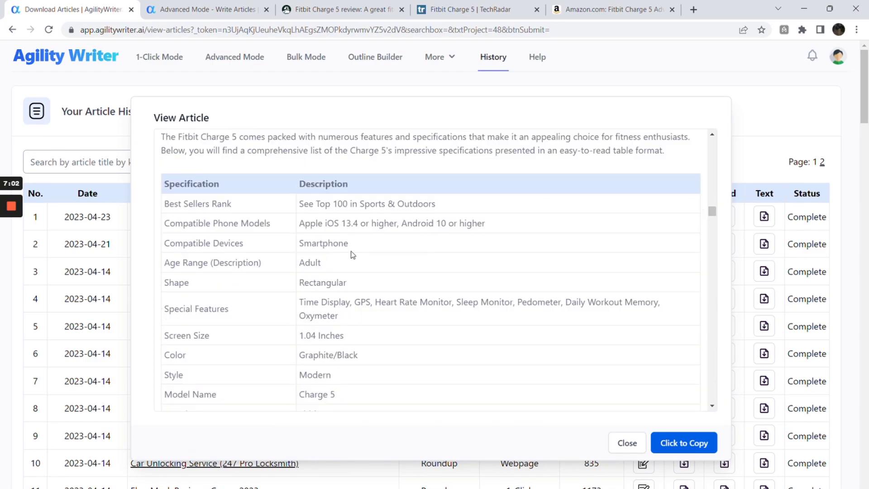
{"action": "scroll", "coordinate": [351, 253], "scroll_direction": "up", "scroll_amount": 2}
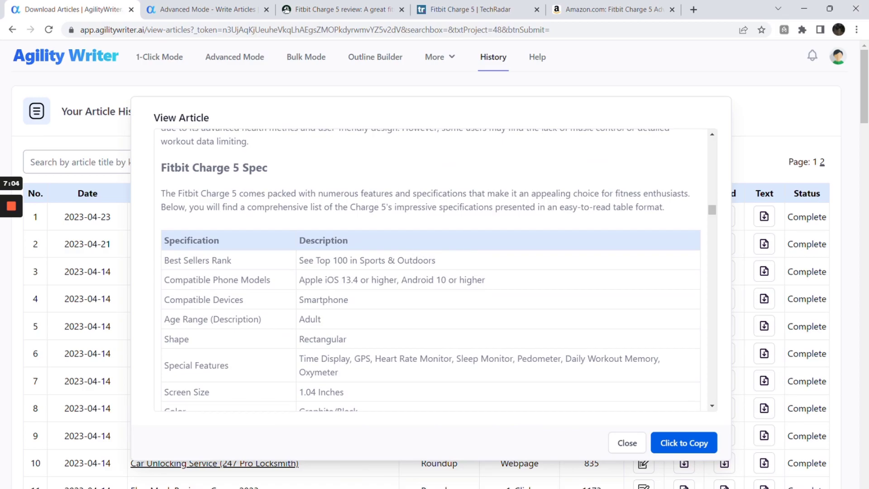